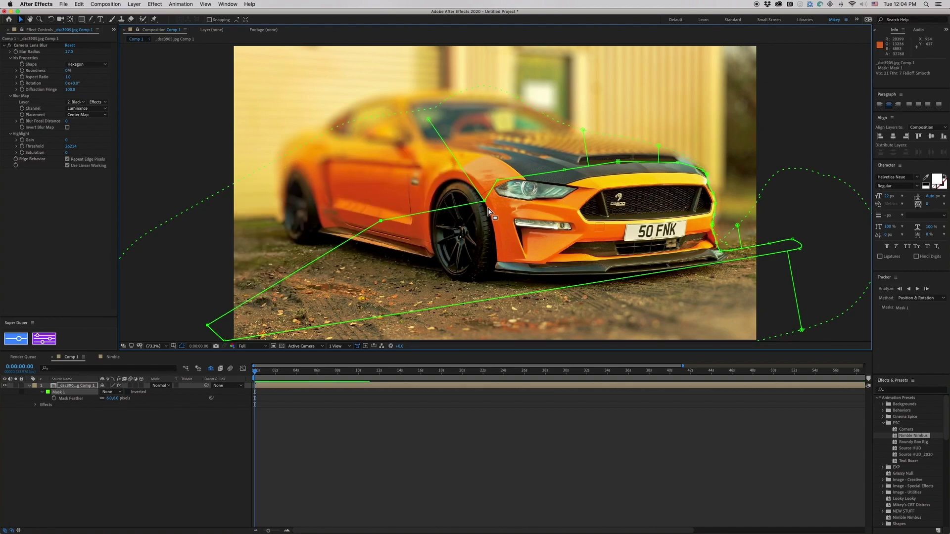
# - Try moving the mask vertex above the front wheel toward the car's door, and undo the recent mask vertex moves
pyautogui.moveTo(485, 201); pyautogui.dragTo(398, 180)
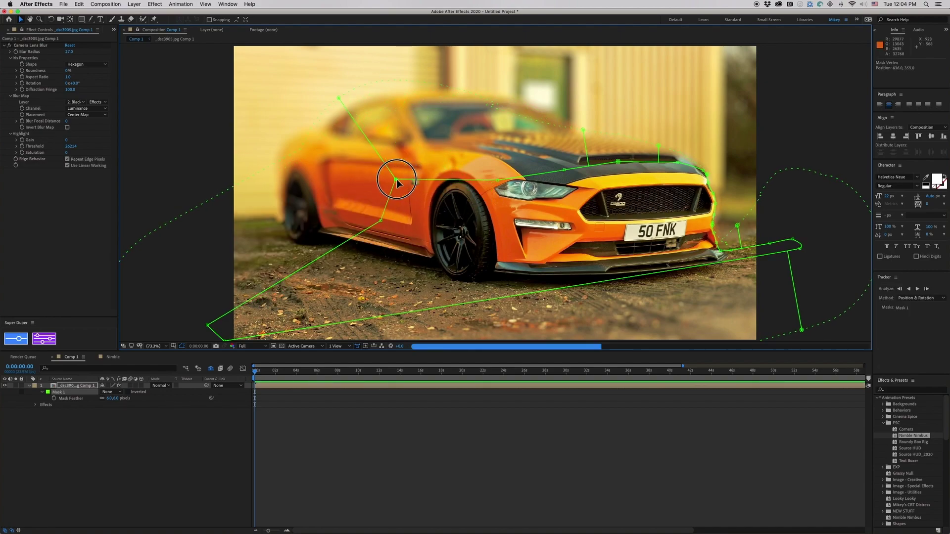
pyautogui.press('super+z')
pyautogui.press('super+z')
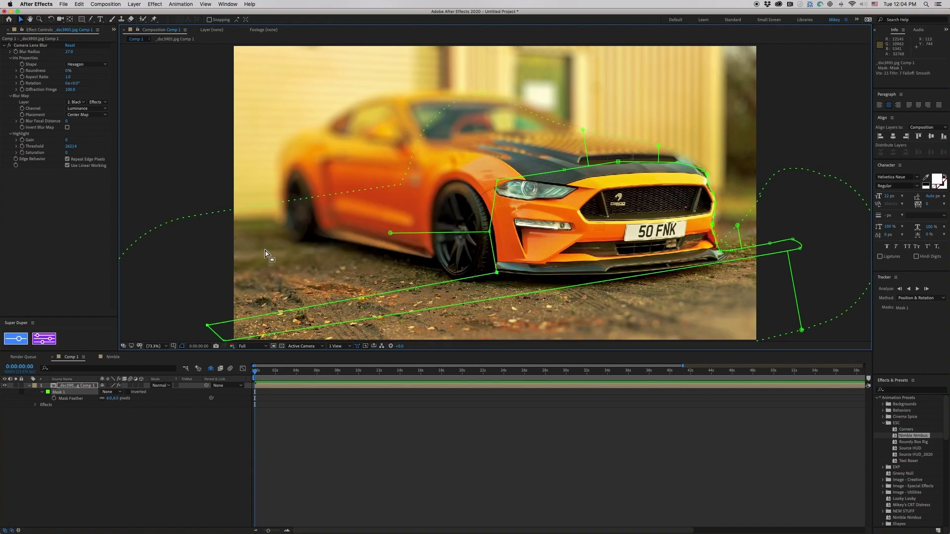
# - Switch to Safari and browse the featured products on the elementsupply.co home page
pyautogui.moveTo(0, 102); pyautogui.dragTo(681, 45)
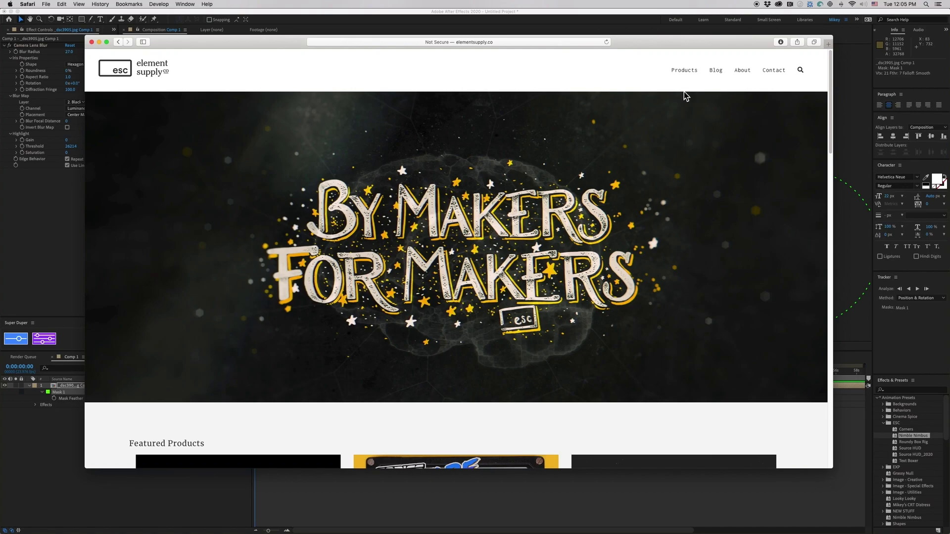
pyautogui.scroll(-10, 546, 224)
pyautogui.scroll(3, 546, 224)
pyautogui.scroll(-4, 549, 230)
pyautogui.scroll(-9, 549, 229)
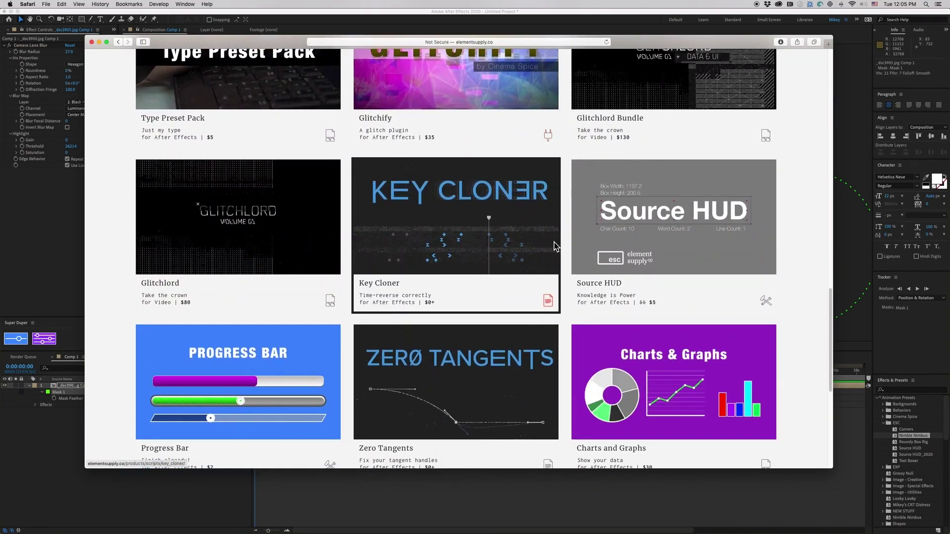
pyautogui.scroll(20, 556, 247)
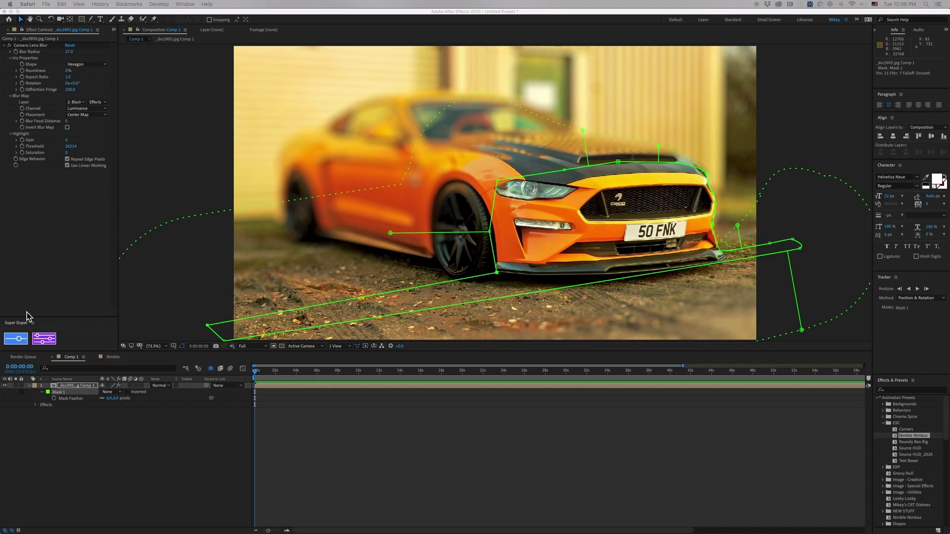
# - Switch to After Effects and play the cloud animation in the Nimble composition from the beginning
pyautogui.click(115, 358)
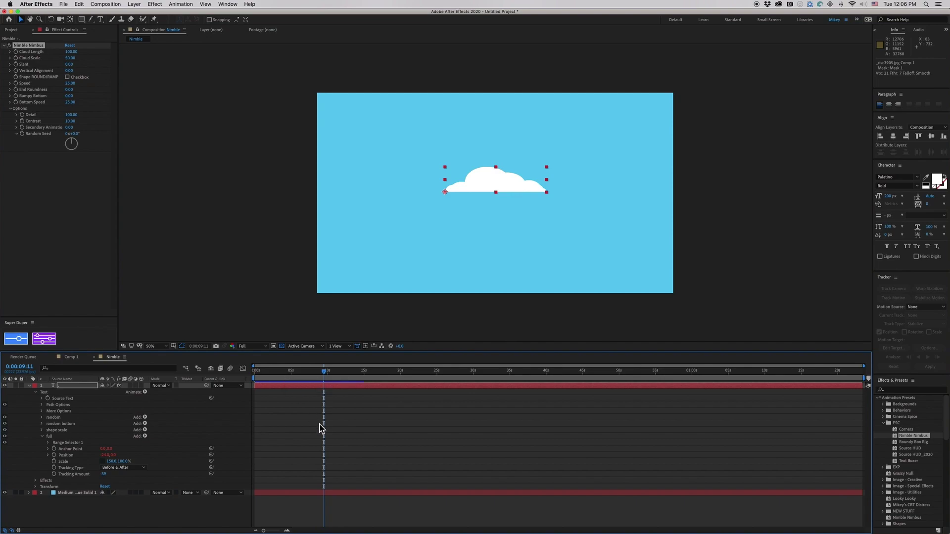
pyautogui.moveTo(319, 375); pyautogui.dragTo(236, 376)
pyautogui.press('space')
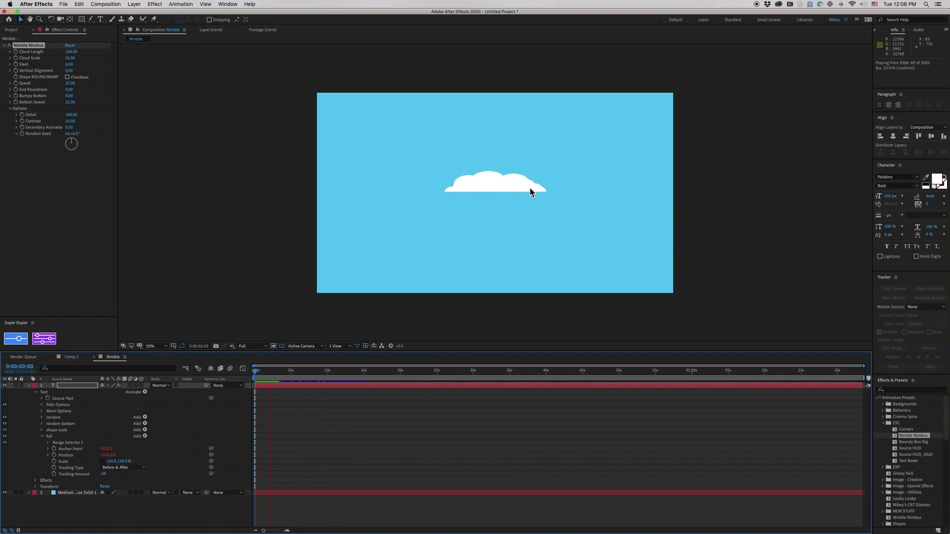
pyautogui.click(276, 387)
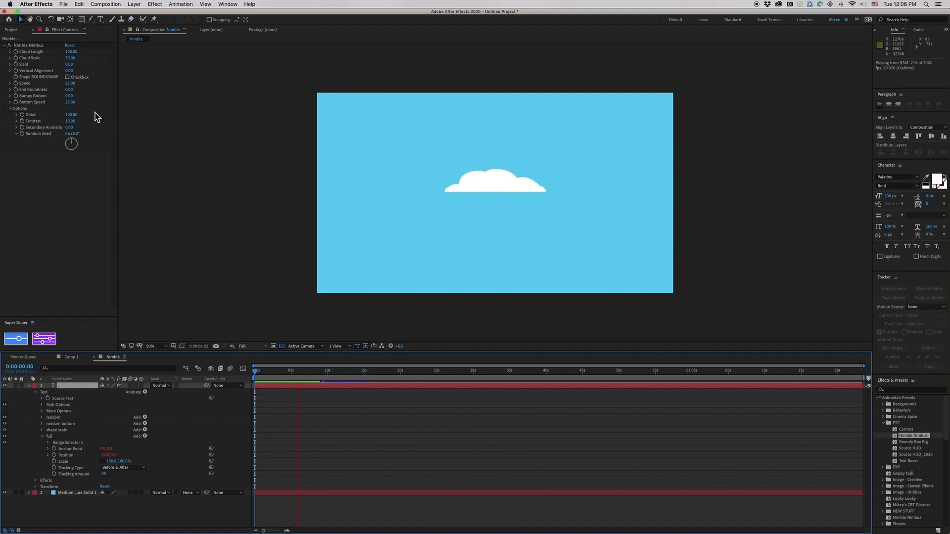
# - Enlarge the cloud with the Nimble Nimbus effect, setting Cloud Length to 147 and Cloud Scale to 74
pyautogui.moveTo(71, 51); pyautogui.dragTo(90, 63)
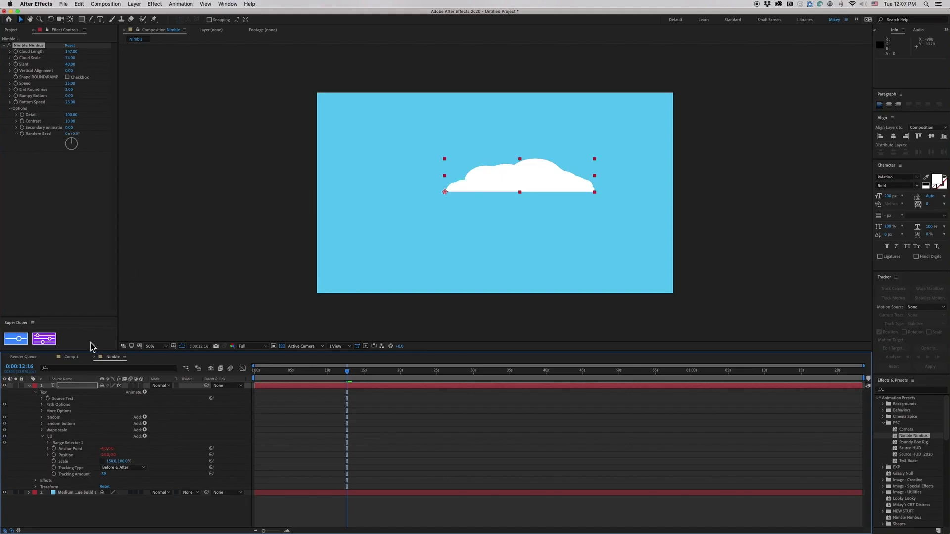
# - Return to Comp 1 and delete Mask 1 from the car photo layer
pyautogui.click(72, 357)
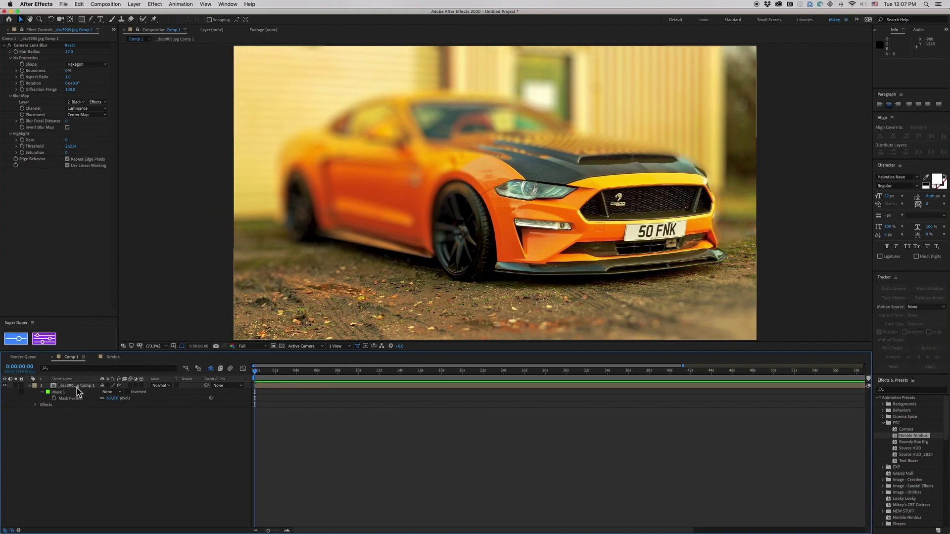
pyautogui.click(62, 393)
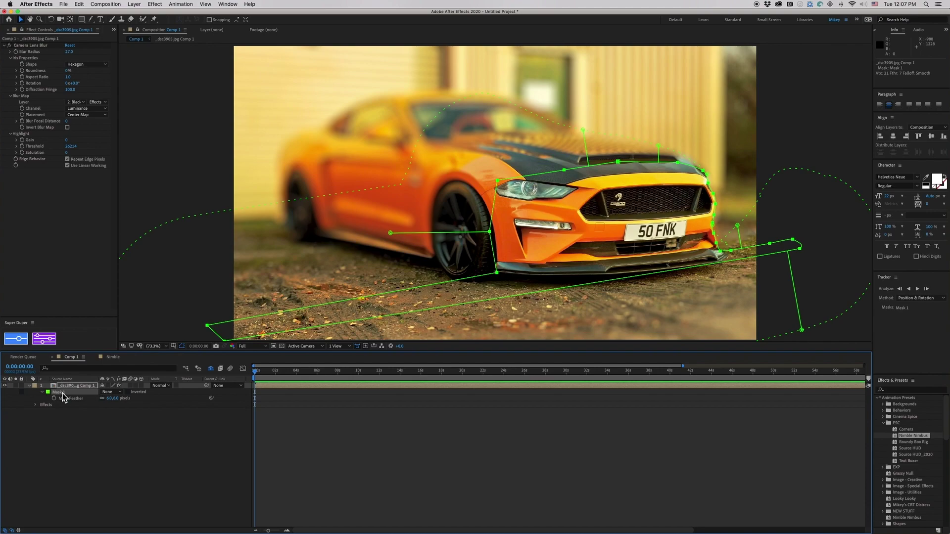
pyautogui.press('Delete')
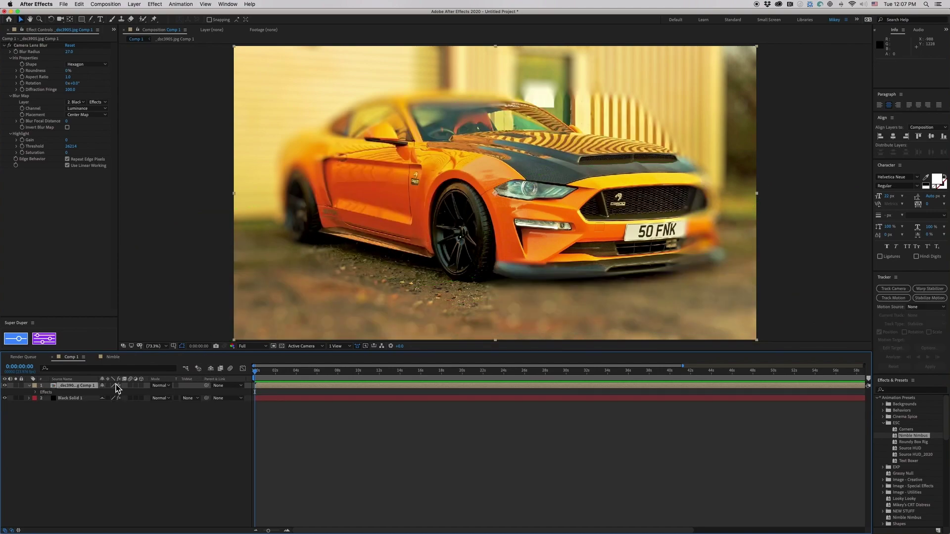
# - Delete the Black Solid 1 layer and remove the Camera Lens Blur effect from the car photo layer
pyautogui.click(68, 399)
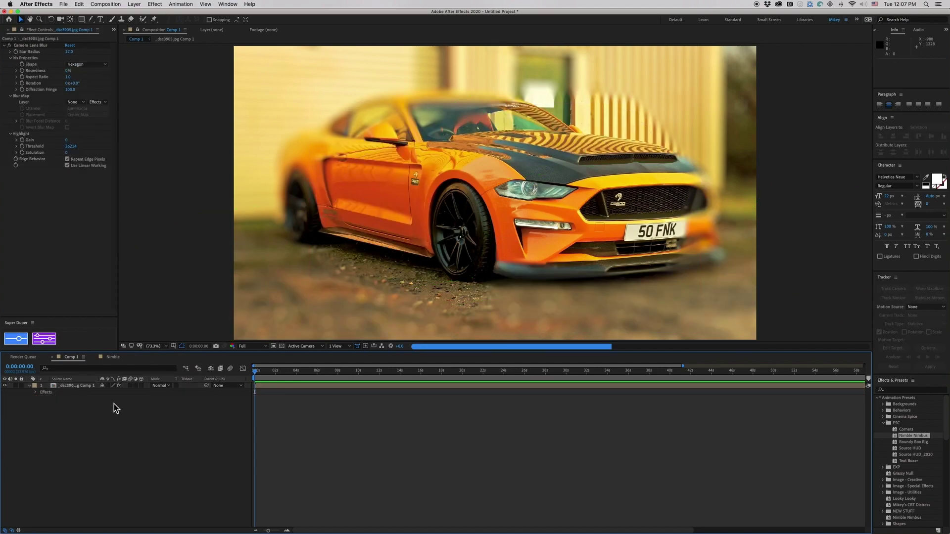
pyautogui.click(81, 385)
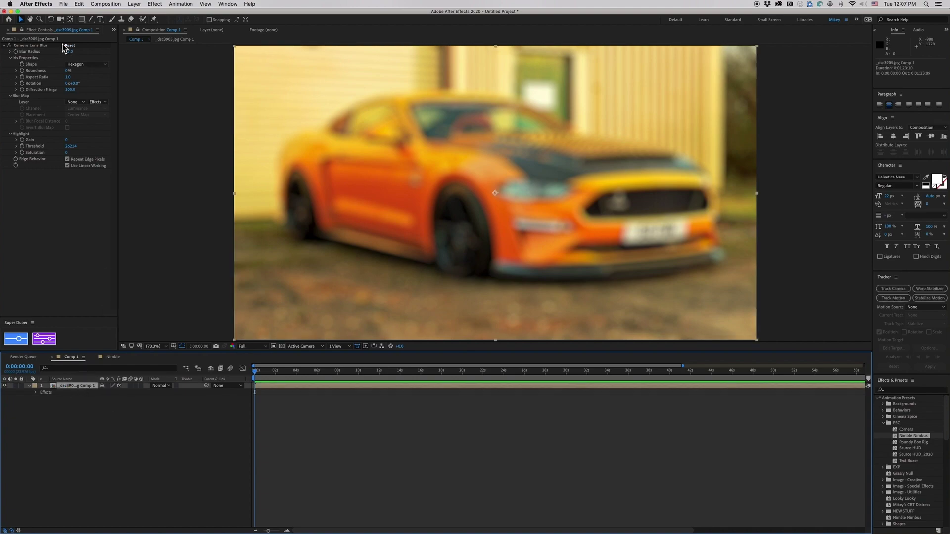
pyautogui.click(30, 45)
pyautogui.press('Delete')
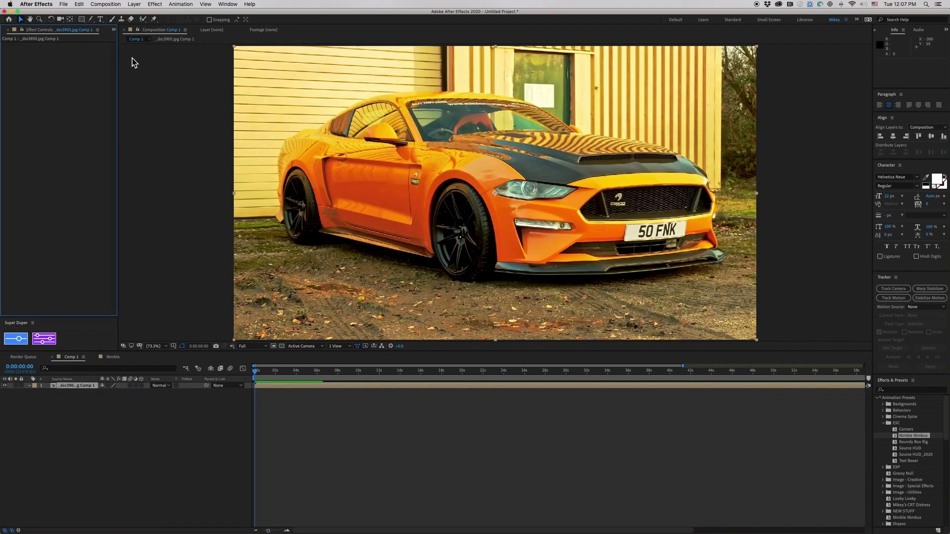
pyautogui.click(298, 390)
pyautogui.click(551, 198)
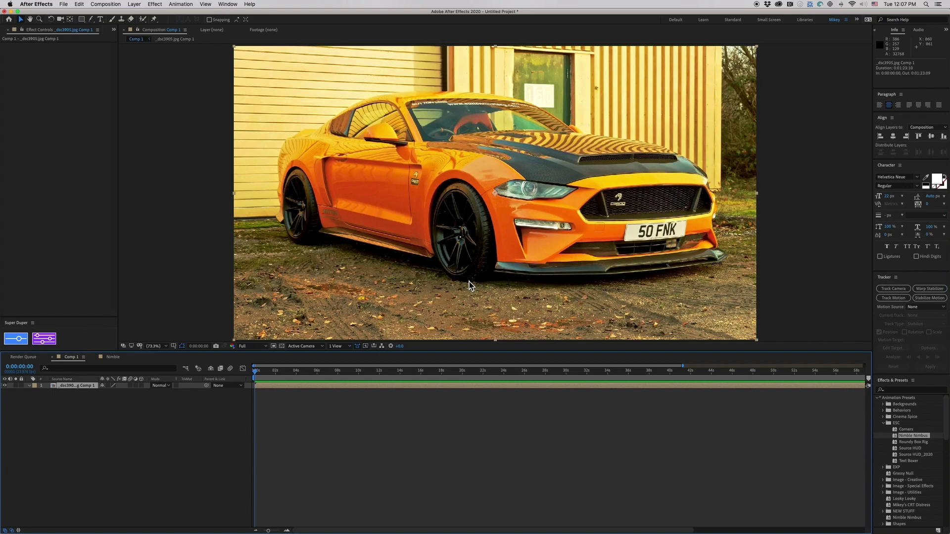
pyautogui.click(404, 403)
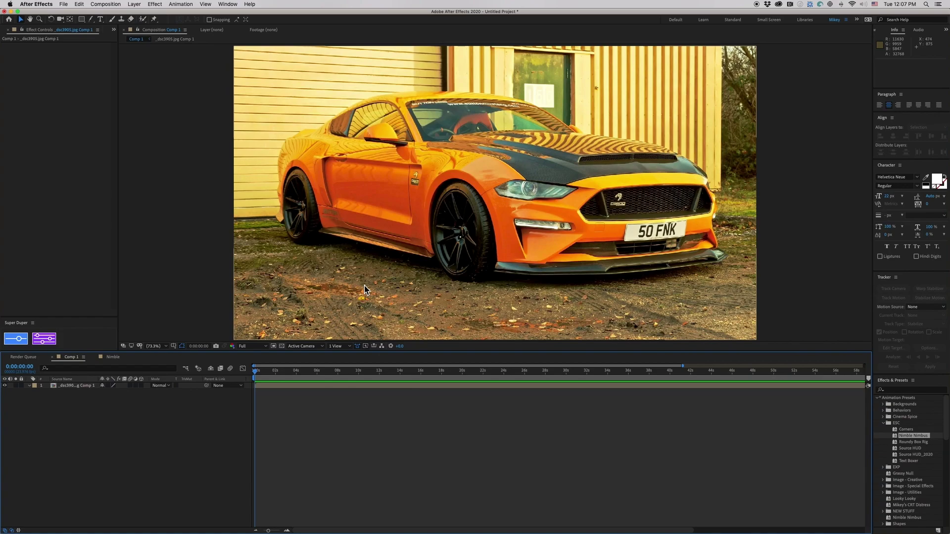
# - Create a new solid layer at composition size with its color set to black (000000)
pyautogui.click(134, 4)
pyautogui.moveTo(142, 18)
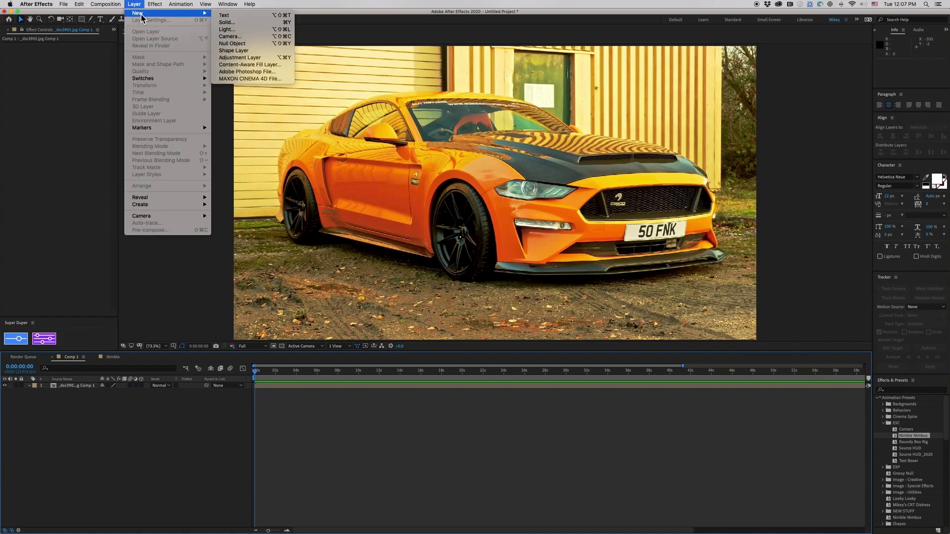
pyautogui.click(228, 22)
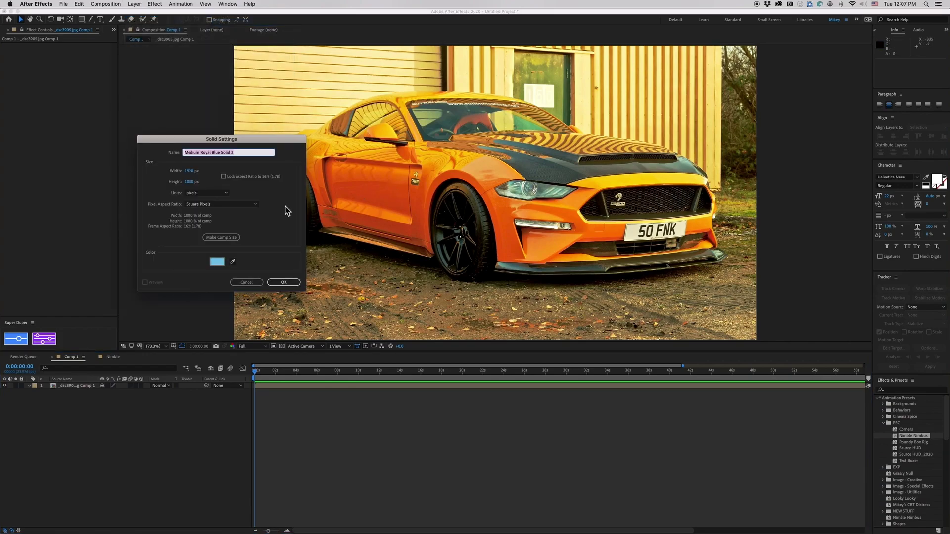
pyautogui.click(216, 262)
pyautogui.moveTo(38, 208); pyautogui.dragTo(7, 337)
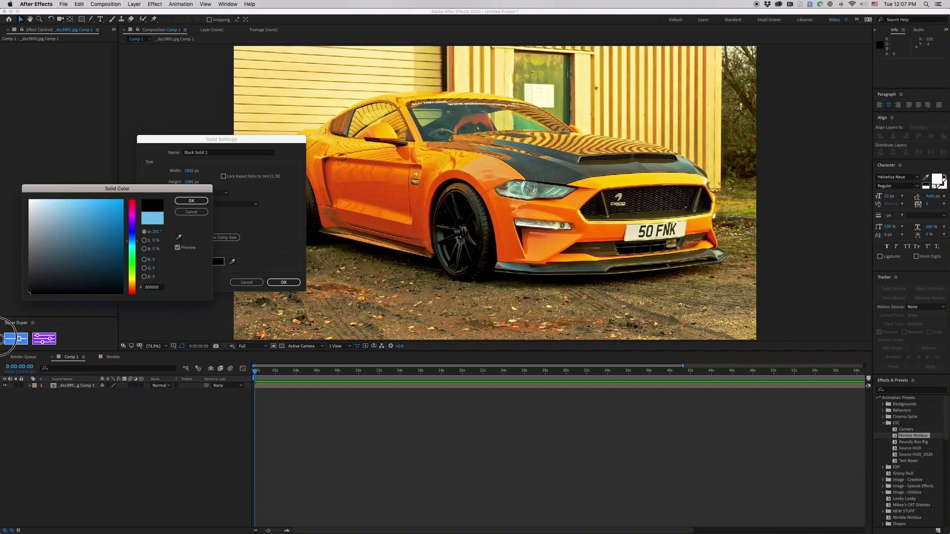
pyautogui.click(188, 200)
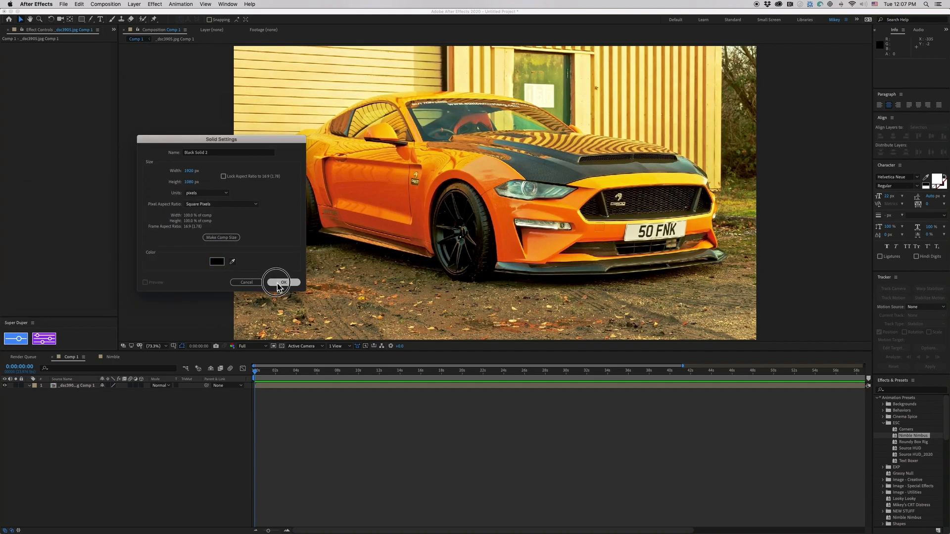
pyautogui.click(280, 283)
# - Draw a closed four-point mask around the middle of the black solid with the Pen tool
pyautogui.click(91, 19)
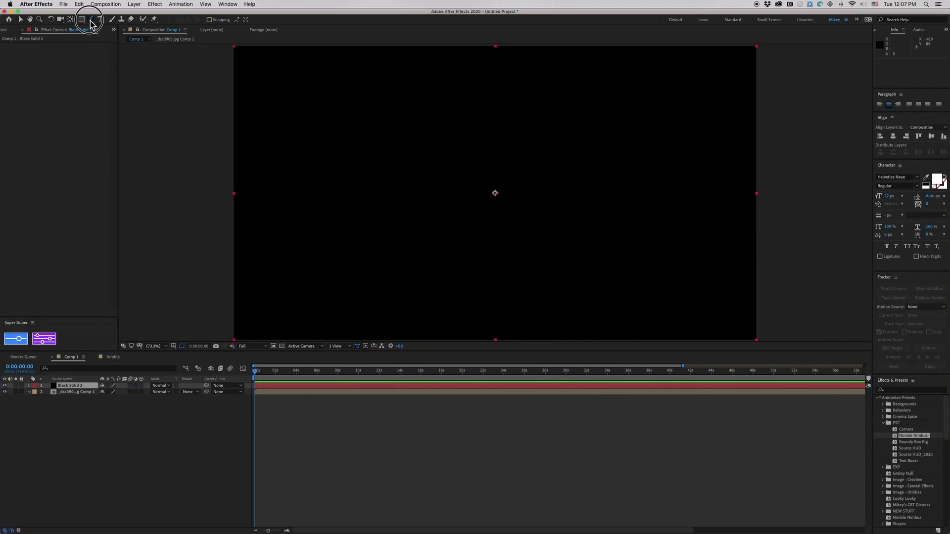
pyautogui.click(334, 129)
pyautogui.click(340, 289)
pyautogui.click(633, 262)
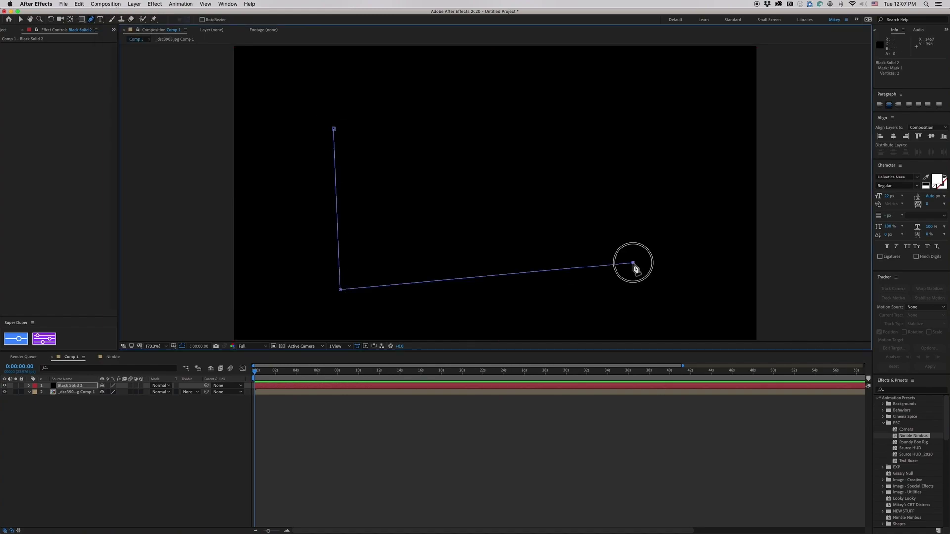
pyautogui.click(626, 135)
pyautogui.click(334, 130)
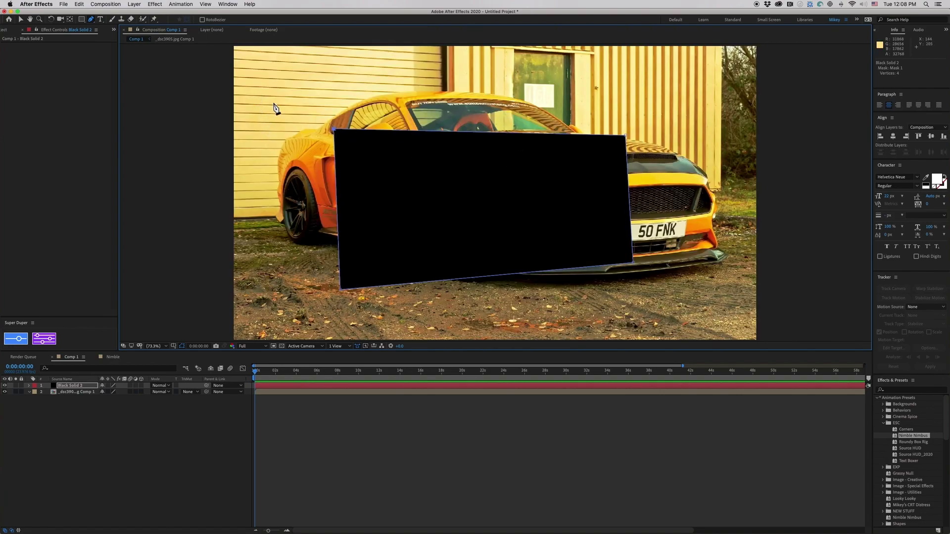
# - Apply the Solid Composite effect to the masked black solid to fill the area outside the mask with white
pyautogui.click(250, 6)
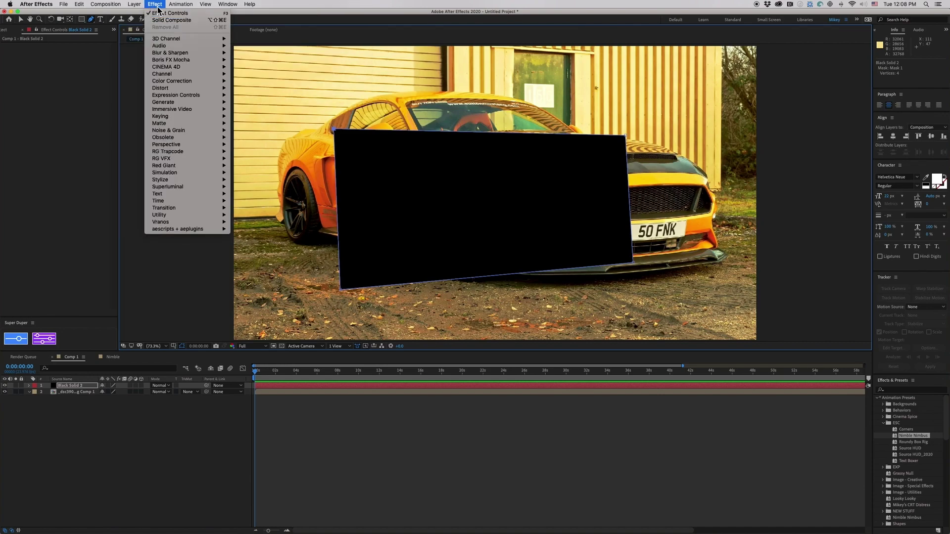
pyautogui.moveTo(184, 74)
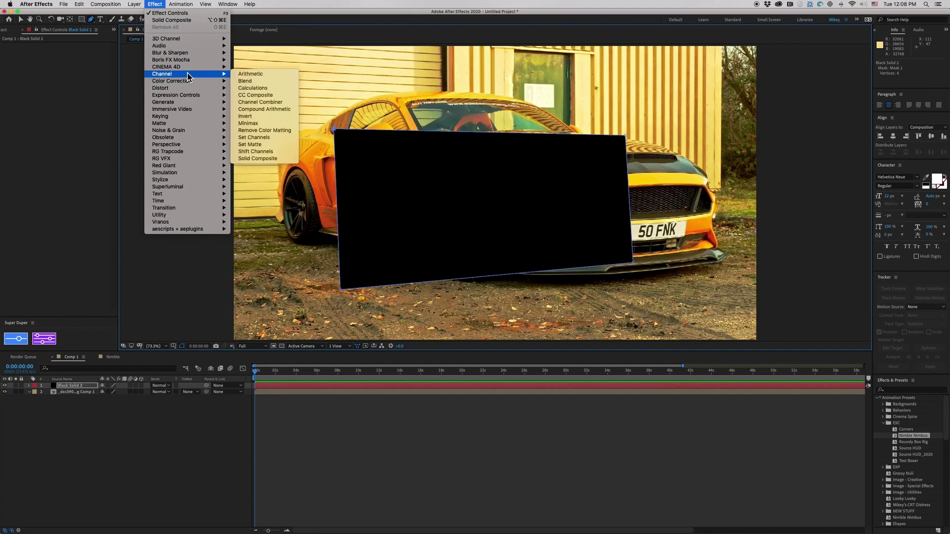
pyautogui.click(275, 158)
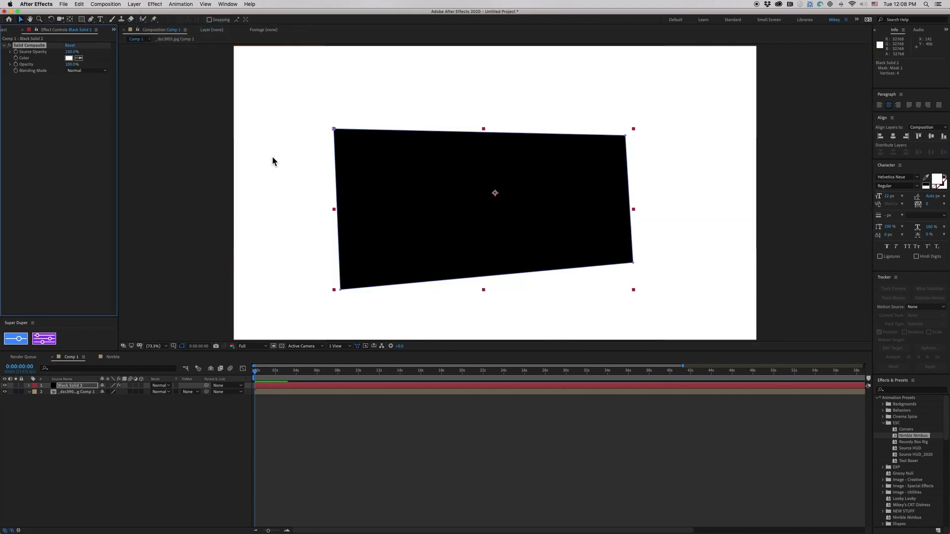
pyautogui.click(73, 94)
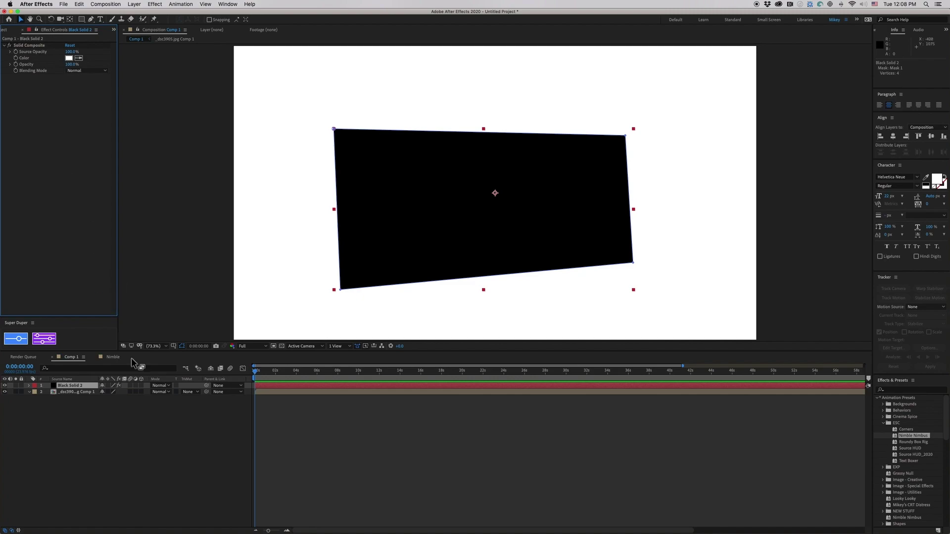
# - Try moving the masked black solid in the composition, and undo the move
pyautogui.click(144, 439)
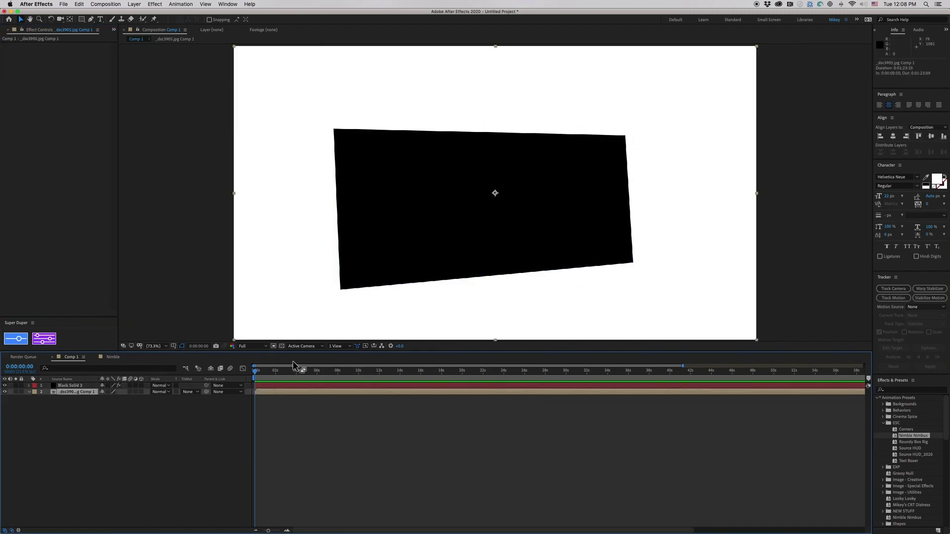
pyautogui.click(407, 238)
pyautogui.moveTo(400, 226); pyautogui.dragTo(437, 233)
pyautogui.press('super+z')
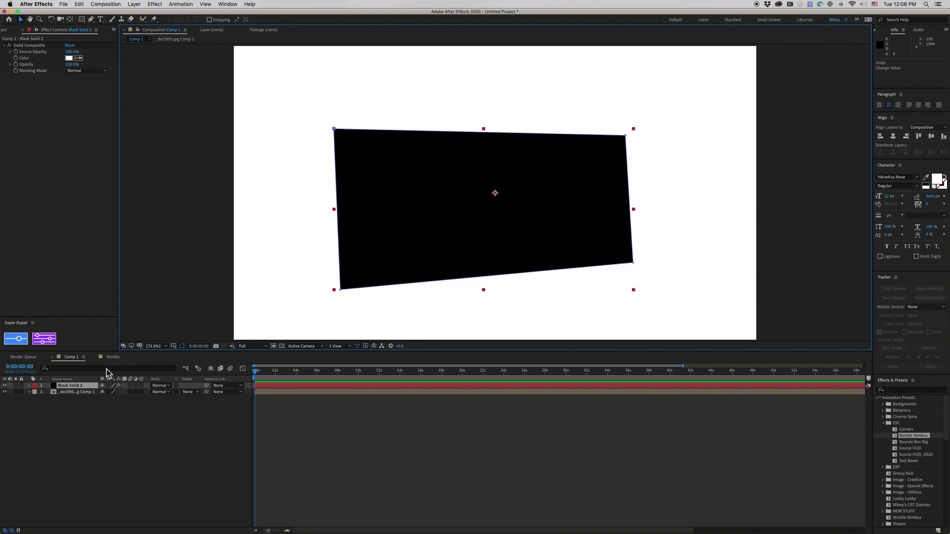
# - Reveal the black solid's Mask 1 properties and try increasing its Mask Feather
pyautogui.press('e')
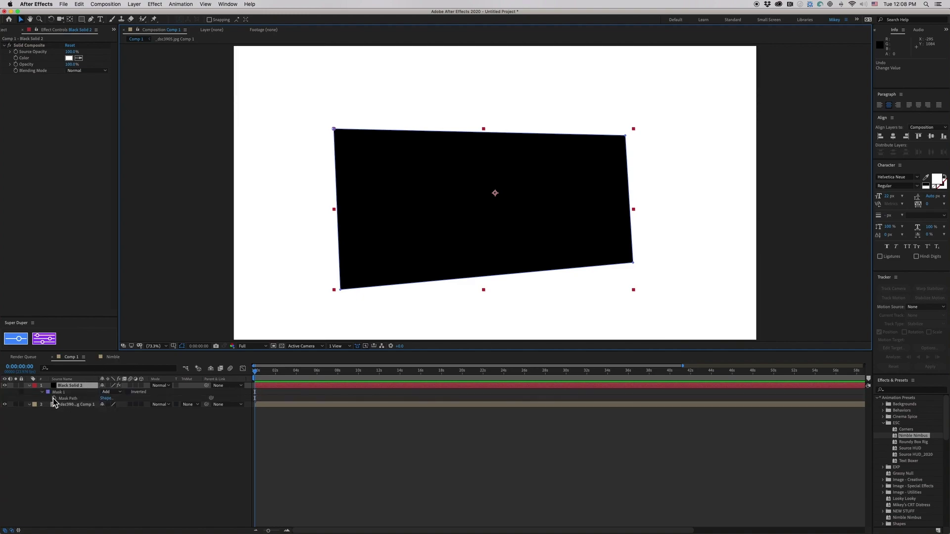
pyautogui.press('m')
pyautogui.click(42, 393)
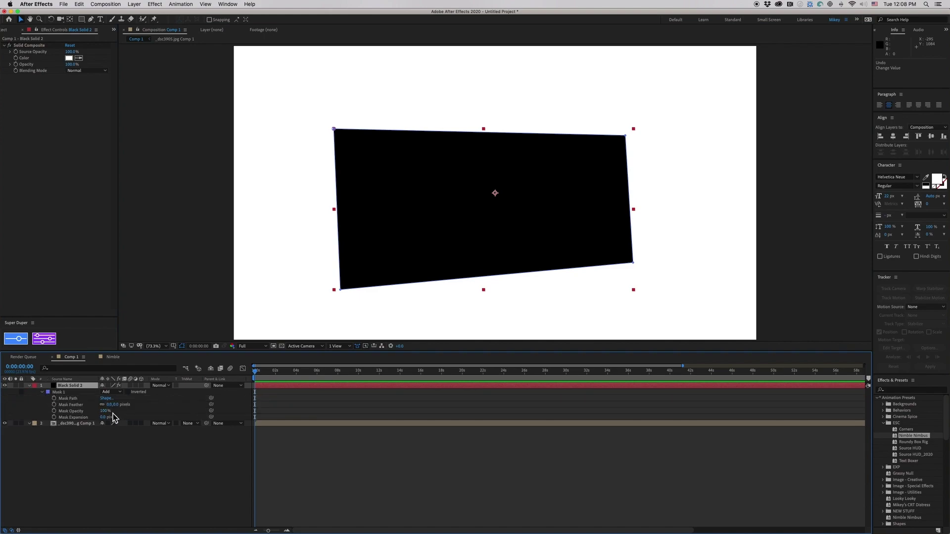
pyautogui.moveTo(110, 405); pyautogui.dragTo(161, 420)
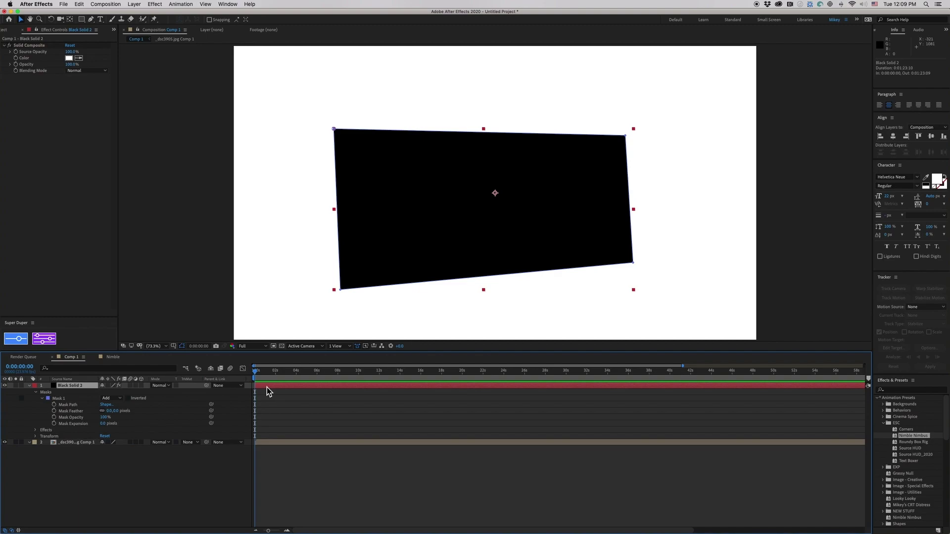
# - Move the Black Solid 2 layer below the car photo layer
pyautogui.moveTo(80, 387); pyautogui.dragTo(90, 447)
# - Draw a closed ten-point Pen tool mask around the front half of the car on the car photo layer
pyautogui.click(75, 386)
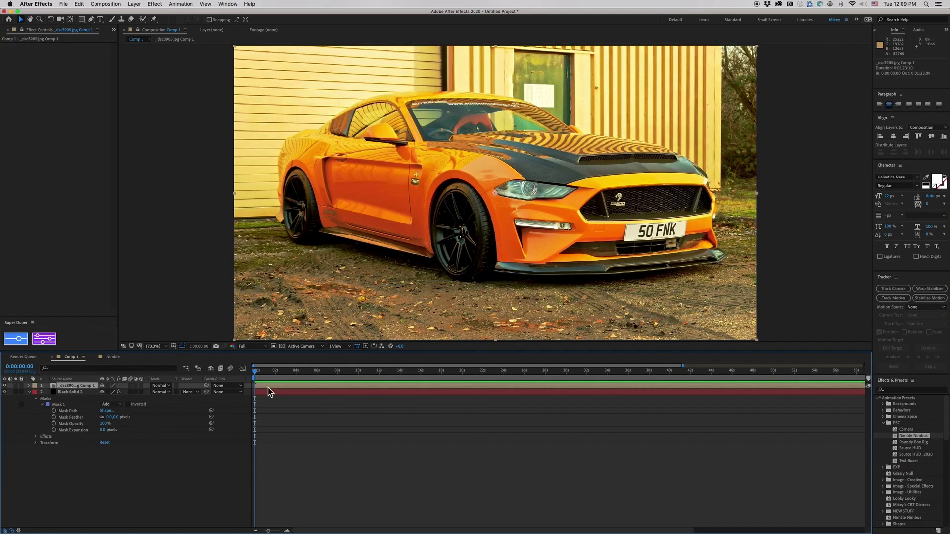
pyautogui.click(91, 19)
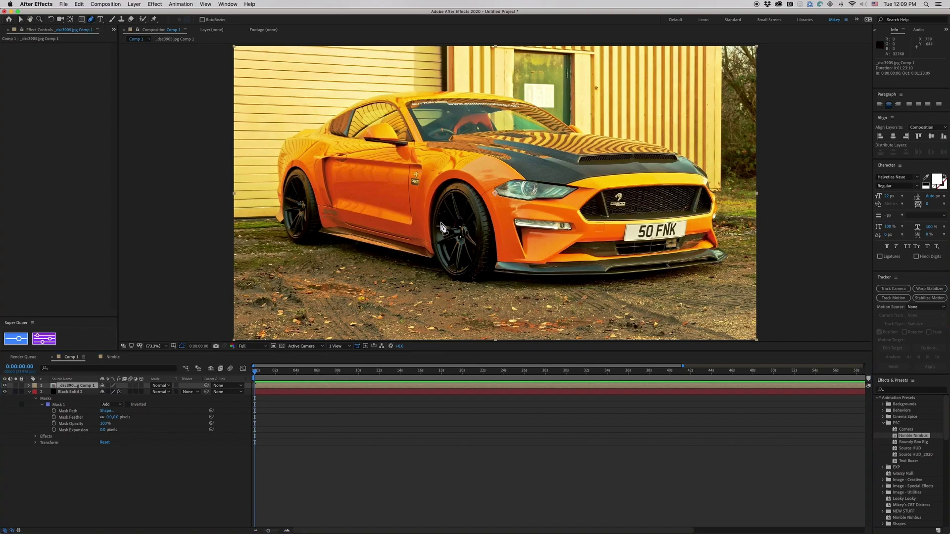
pyautogui.click(505, 282)
pyautogui.click(409, 271)
pyautogui.click(408, 184)
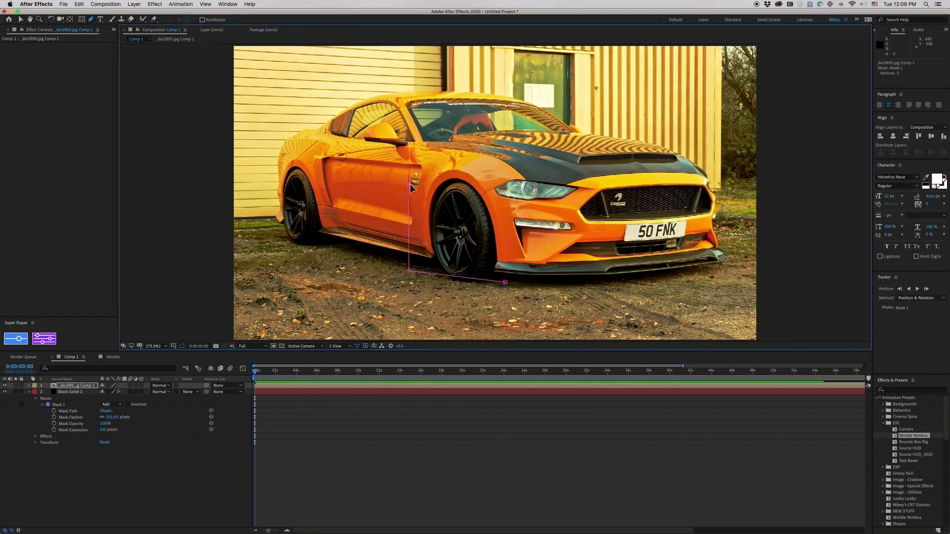
pyautogui.click(563, 144)
pyautogui.click(656, 138)
pyautogui.click(718, 203)
pyautogui.click(725, 259)
pyautogui.click(680, 277)
pyautogui.click(552, 280)
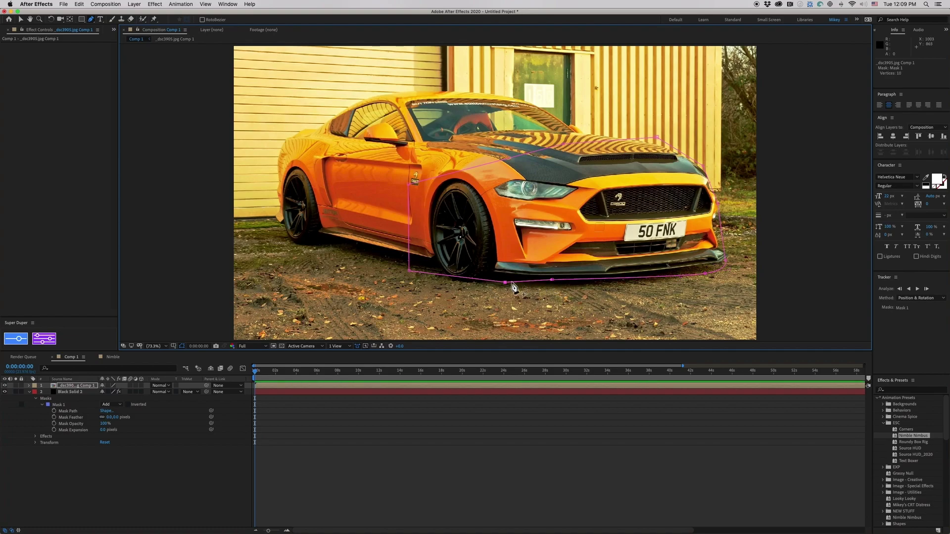
pyautogui.click(505, 282)
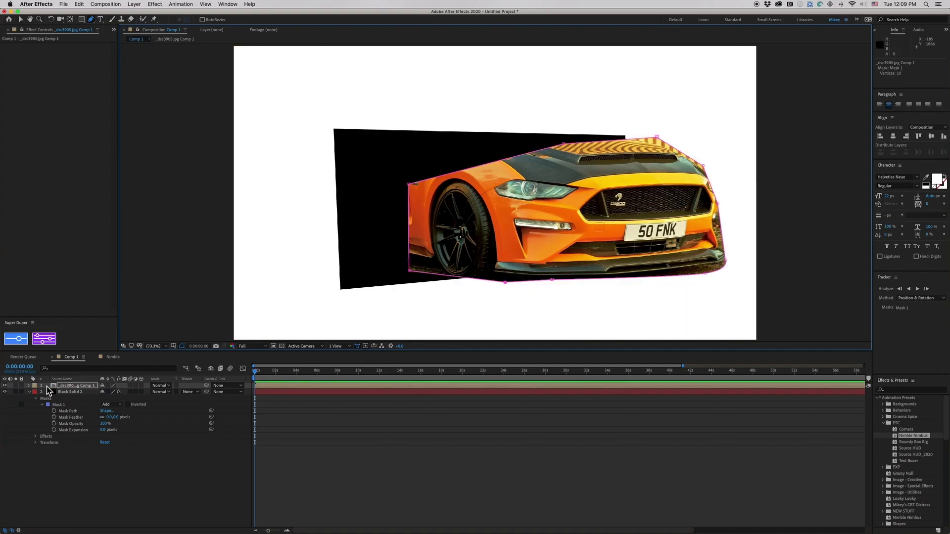
# - Link the path, feather, opacity and expansion of Black Solid 2's mask to the matching Mask 1 properties of the car photo layer
pyautogui.click(29, 386)
pyautogui.click(42, 398)
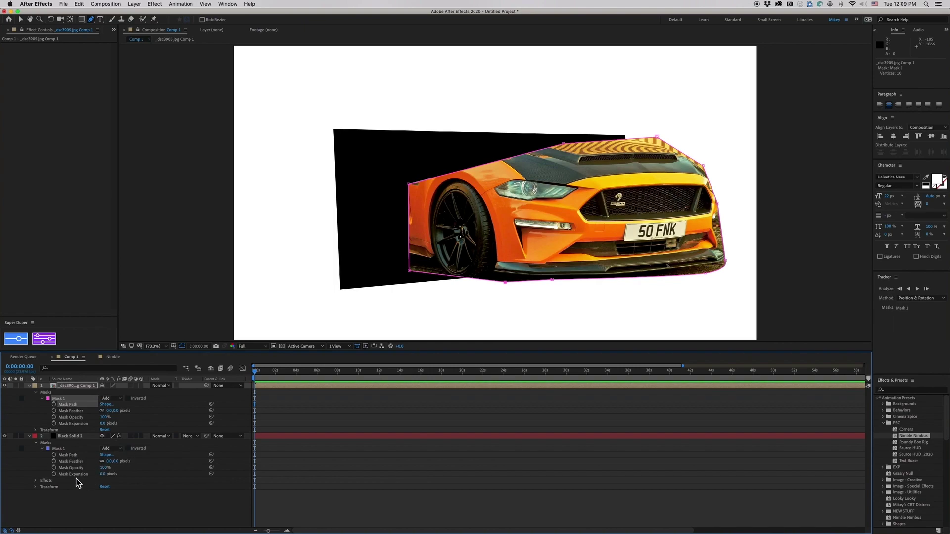
pyautogui.moveTo(212, 455); pyautogui.dragTo(68, 405)
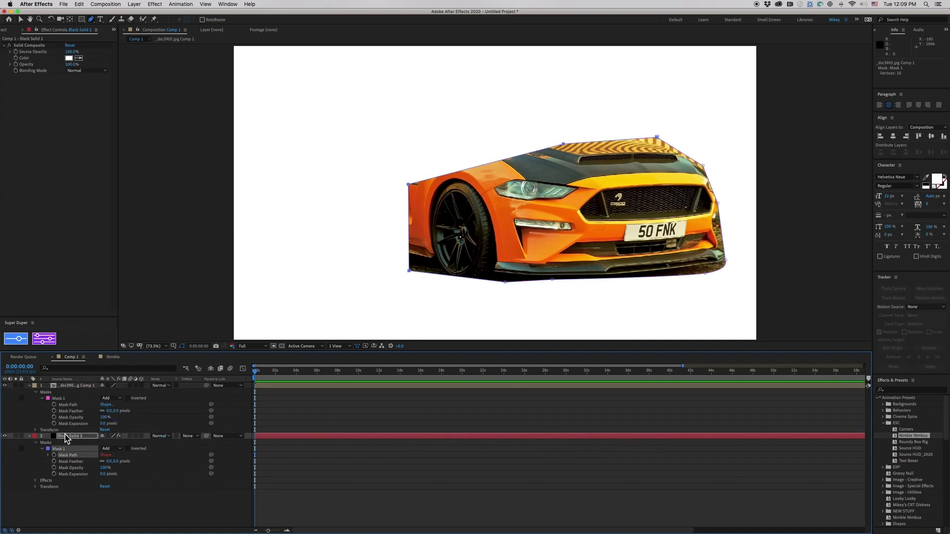
pyautogui.moveTo(211, 462); pyautogui.dragTo(79, 411)
pyautogui.moveTo(211, 468); pyautogui.dragTo(80, 423)
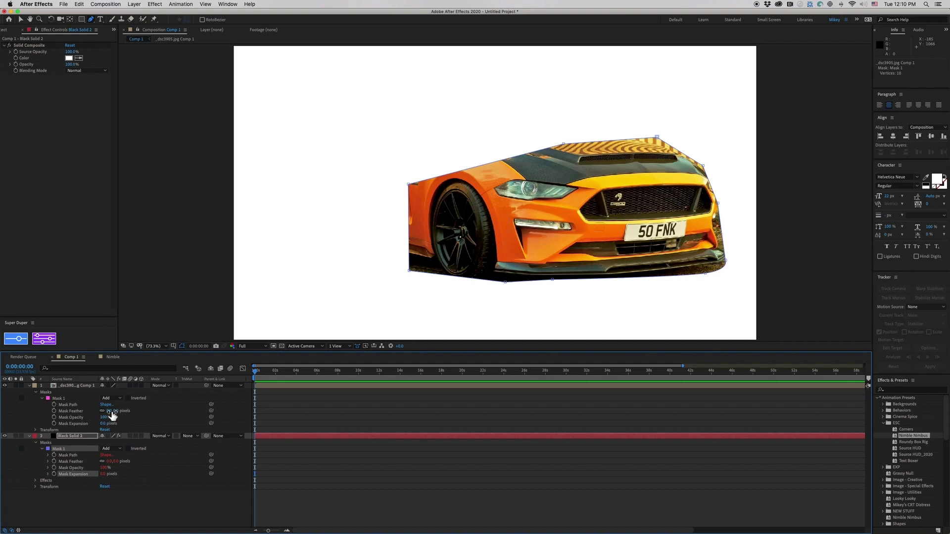
# - Collapse the Black Solid 2 layer's properties, lock the layer and turn off its visibility
pyautogui.click(30, 436)
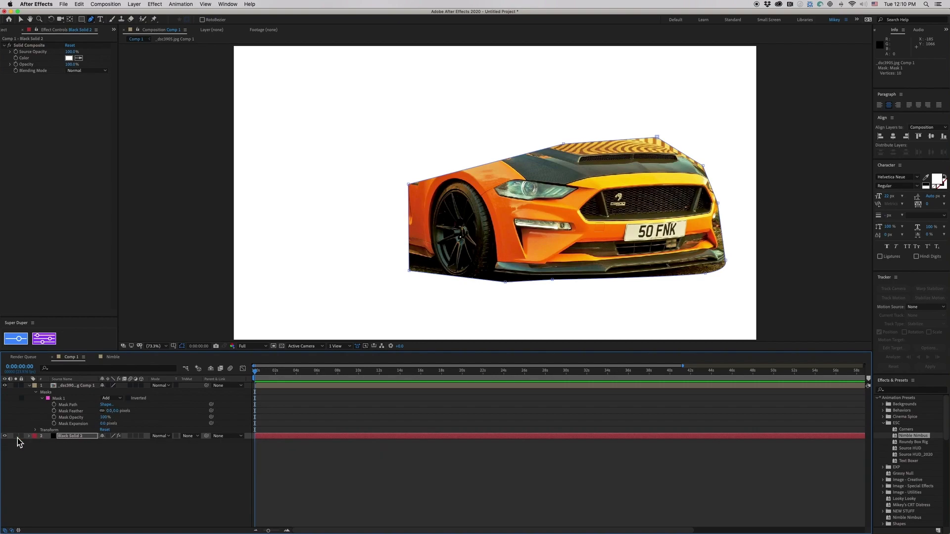
pyautogui.click(16, 436)
pyautogui.click(16, 436)
pyautogui.click(22, 436)
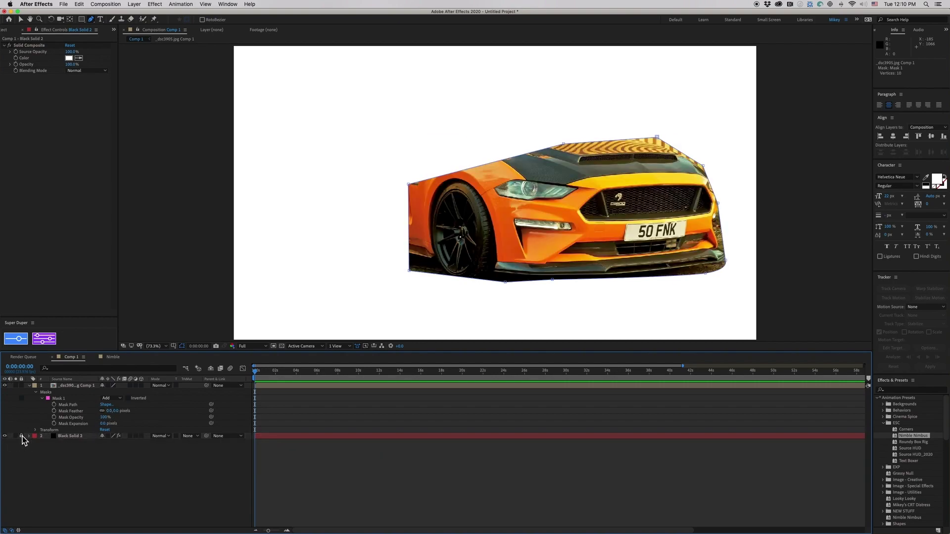
pyautogui.click(6, 436)
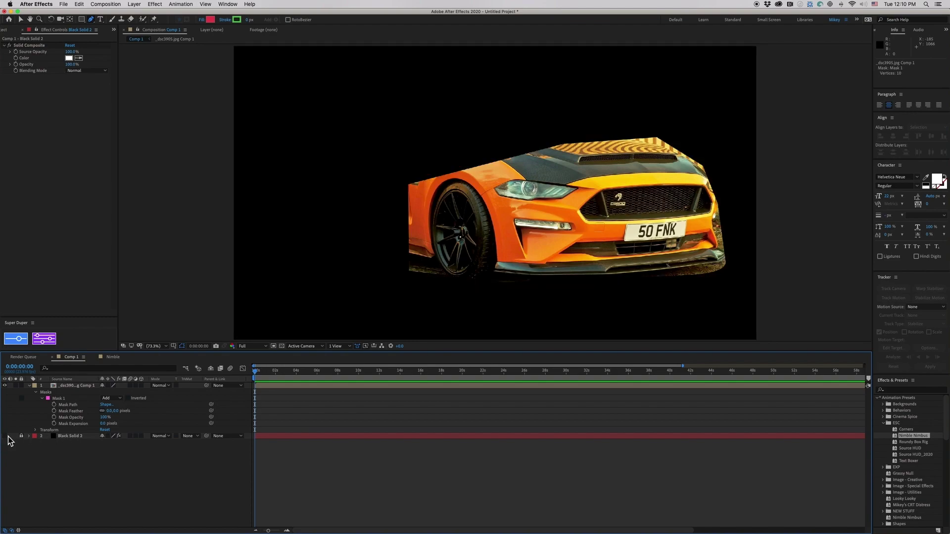
# - Set the car photo's Mask 1 mode to None and apply the Camera Lens Blur effect to that layer
pyautogui.click(120, 399)
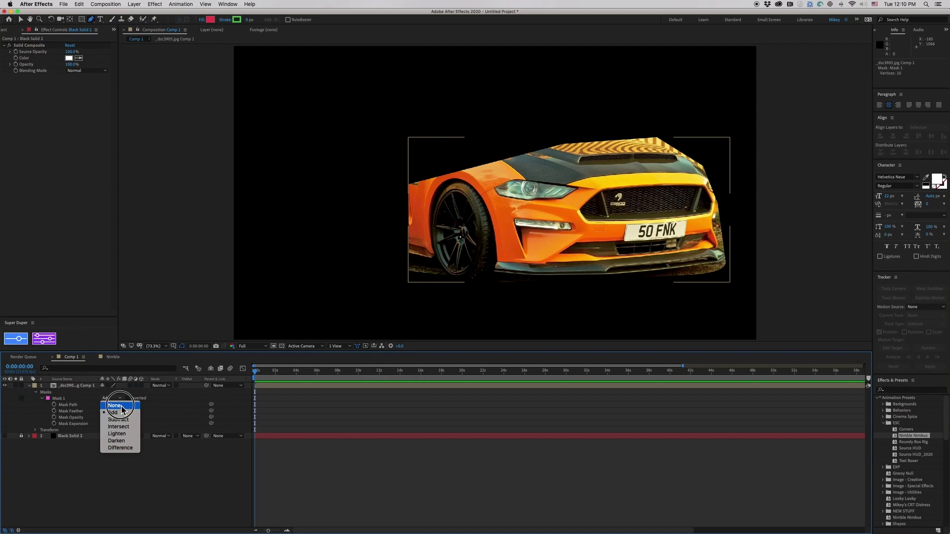
pyautogui.click(121, 406)
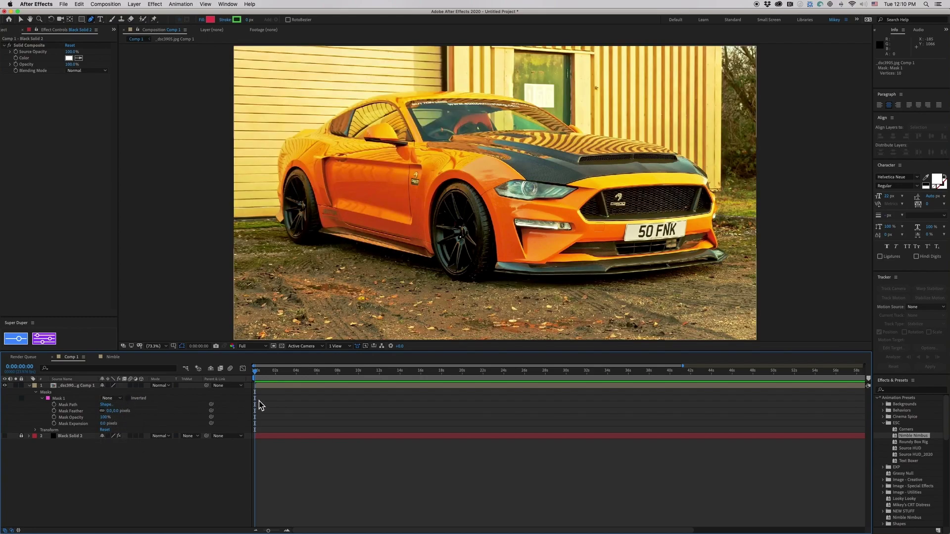
pyautogui.click(275, 386)
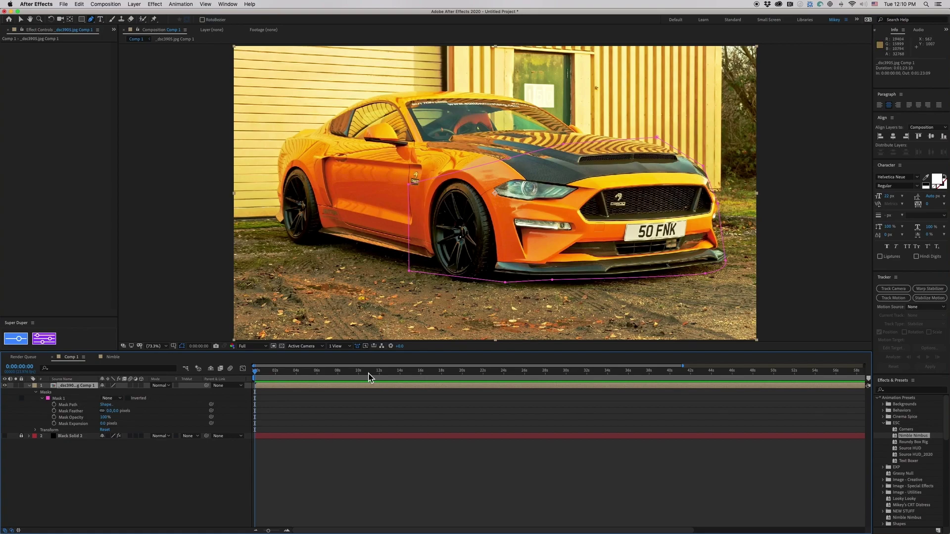
pyautogui.click(157, 5)
pyautogui.moveTo(186, 55)
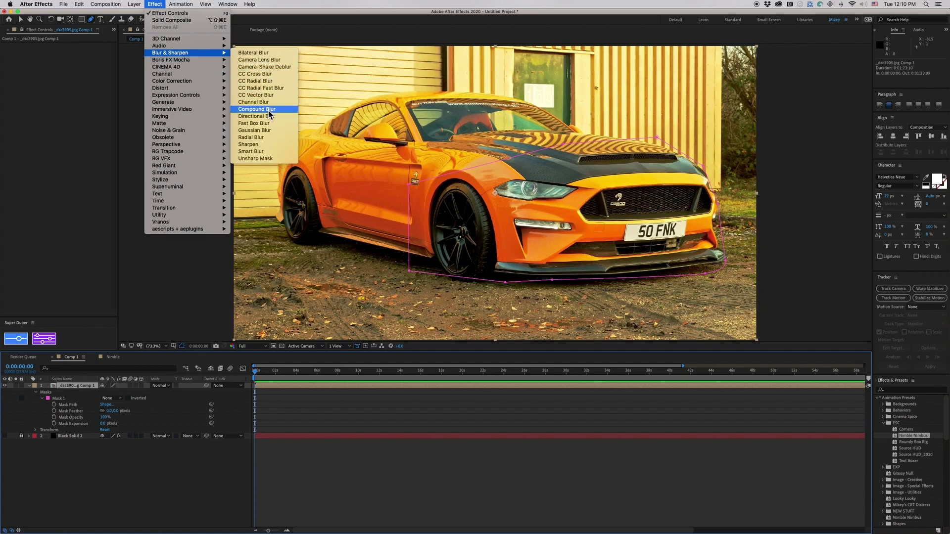
pyautogui.click(251, 62)
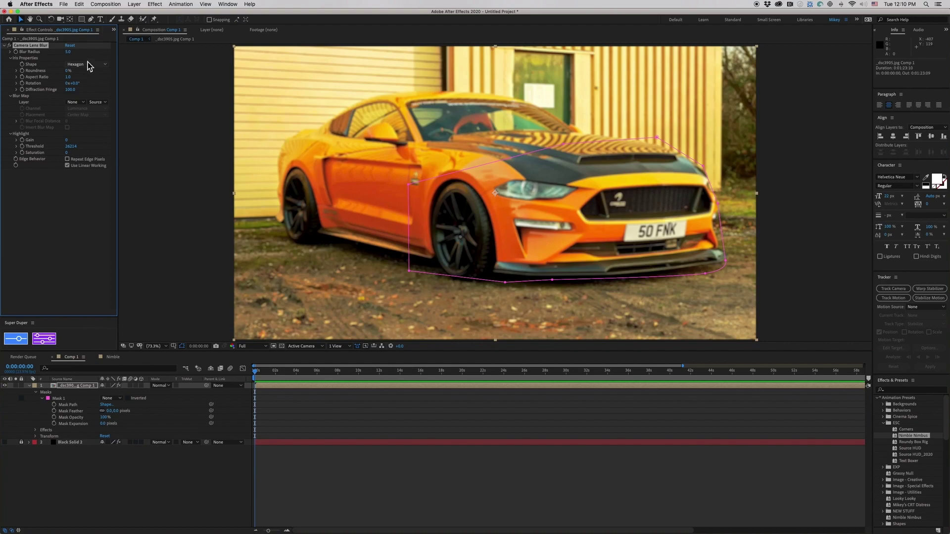
# - Set the Camera Lens Blur's blur map to the Black Solid 2 layer, using its Effects & Masks
pyautogui.click(77, 102)
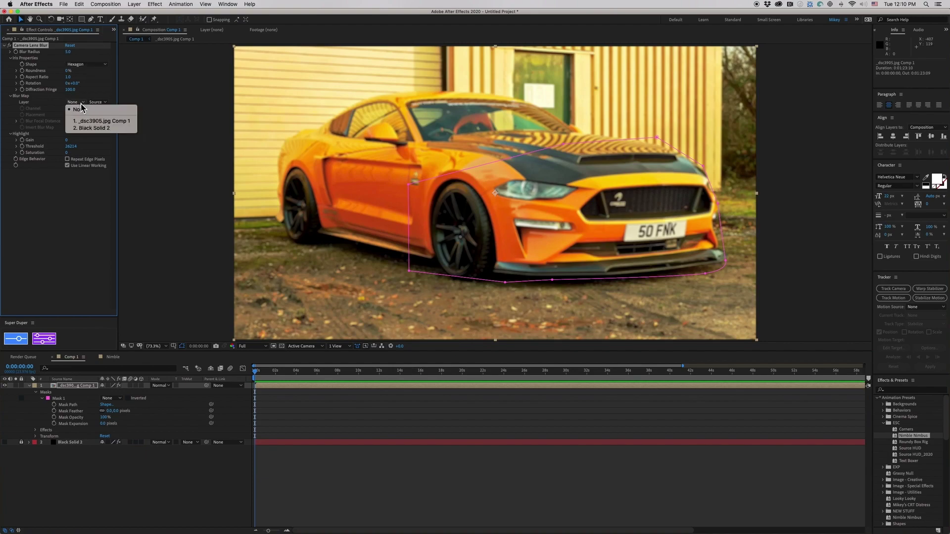
pyautogui.click(102, 96)
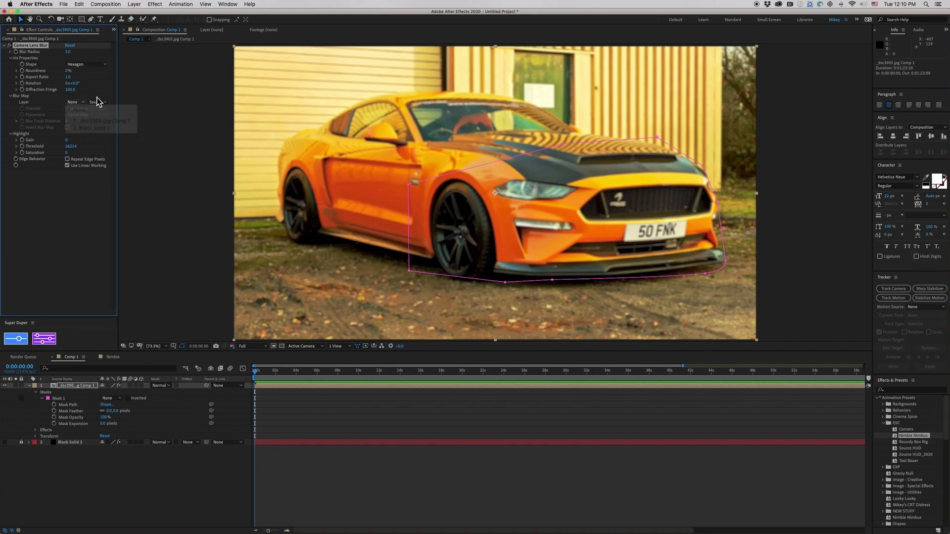
pyautogui.click(80, 102)
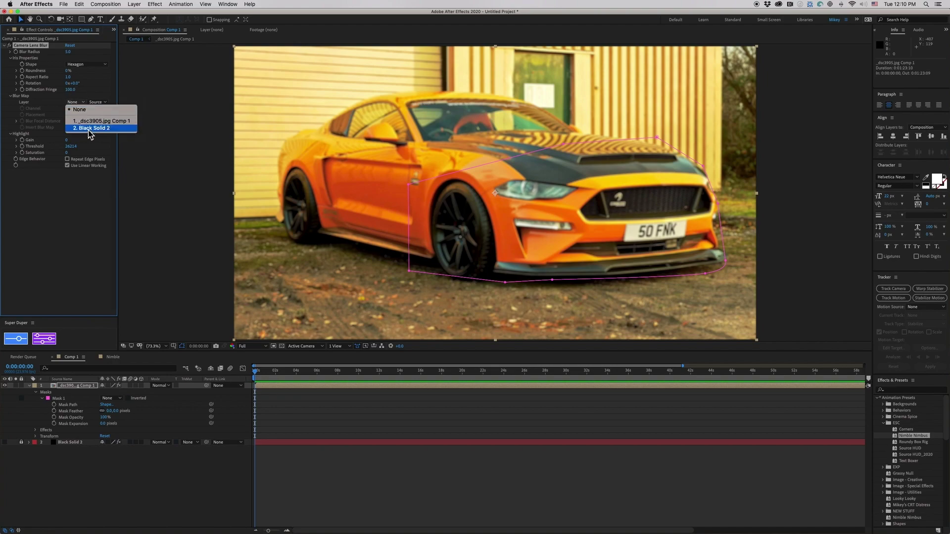
pyautogui.click(89, 128)
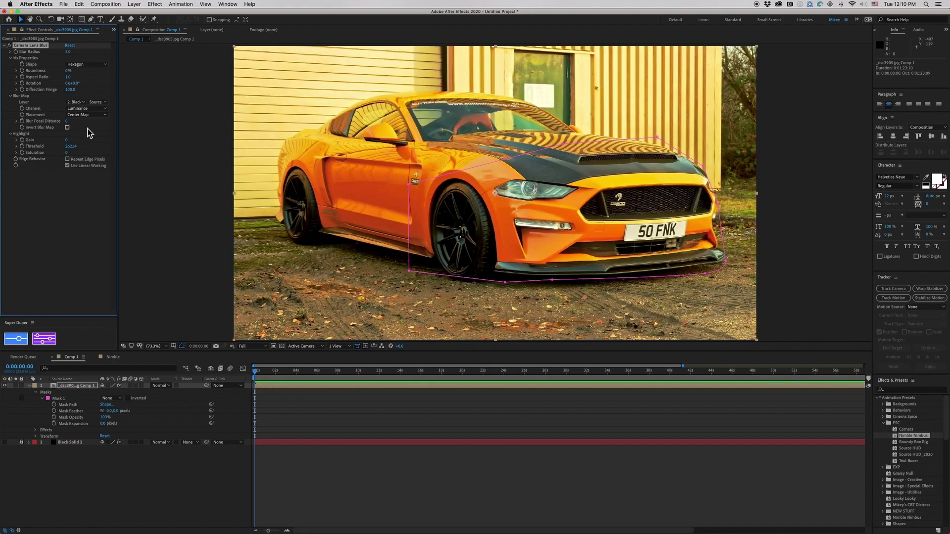
pyautogui.moveTo(68, 51); pyautogui.dragTo(106, 58)
pyautogui.press('super+z')
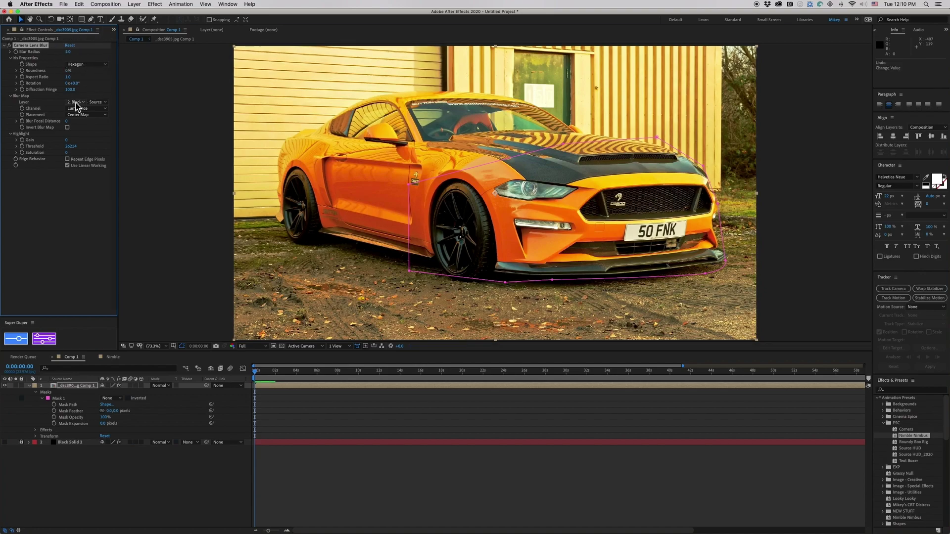
pyautogui.click(94, 102)
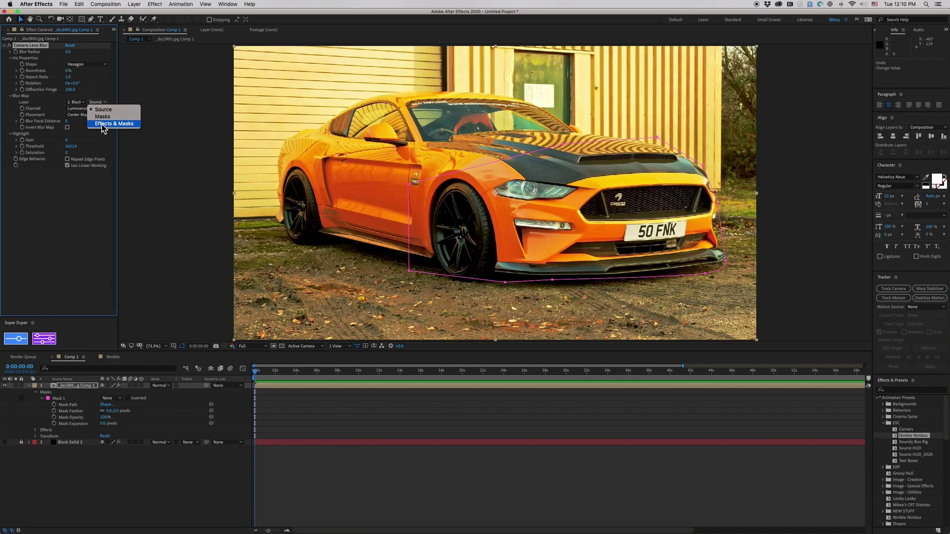
pyautogui.click(106, 124)
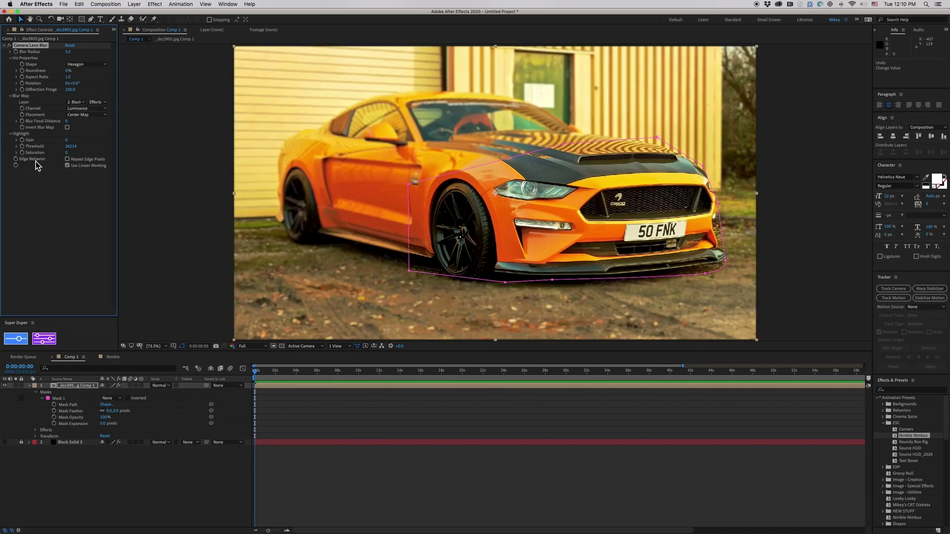
# - Enable Repeat Edge Pixels for the Camera Lens Blur and raise its Blur Radius to 60
pyautogui.click(68, 159)
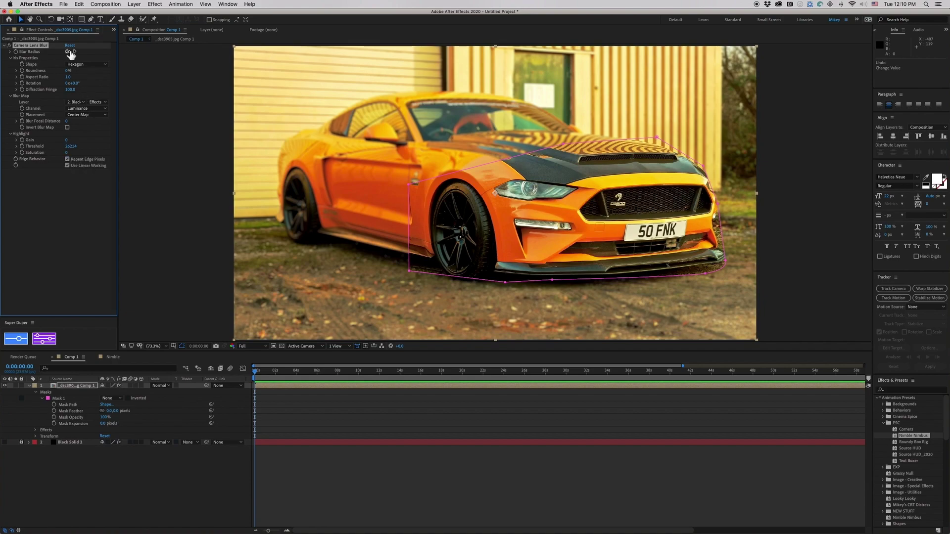
pyautogui.moveTo(88, 53); pyautogui.dragTo(94, 54)
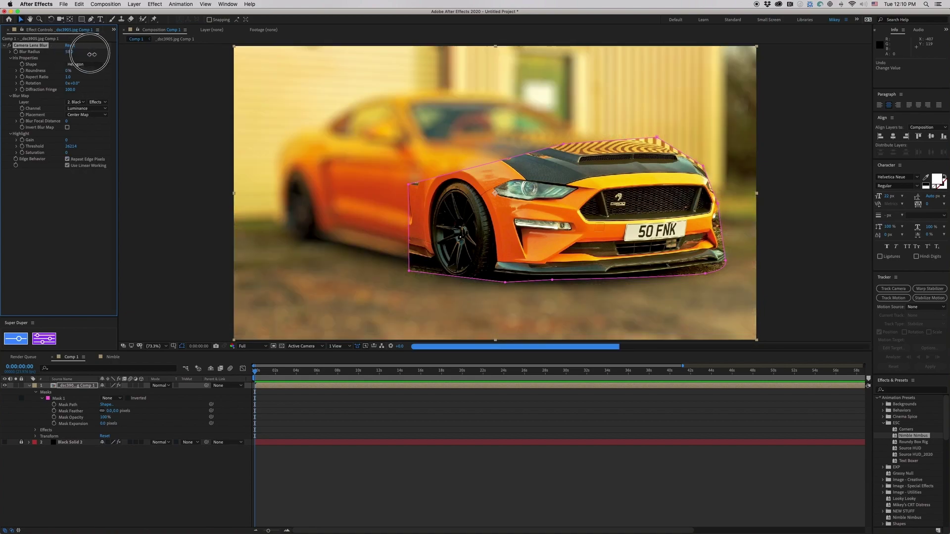
pyautogui.click(399, 471)
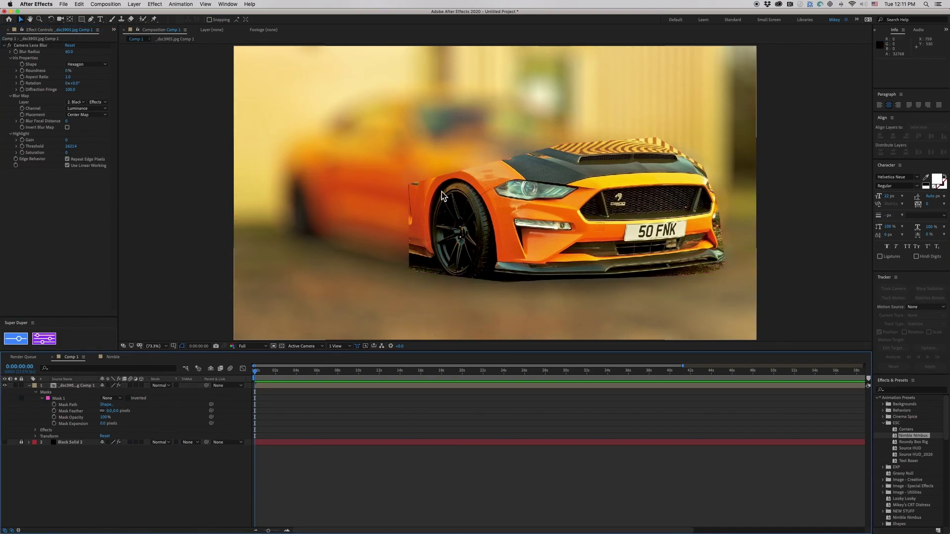
# - Use the Mask Feather Tool to pull a wide feather outward from Mask 1's upper corner behind the front wheel
pyautogui.click(74, 386)
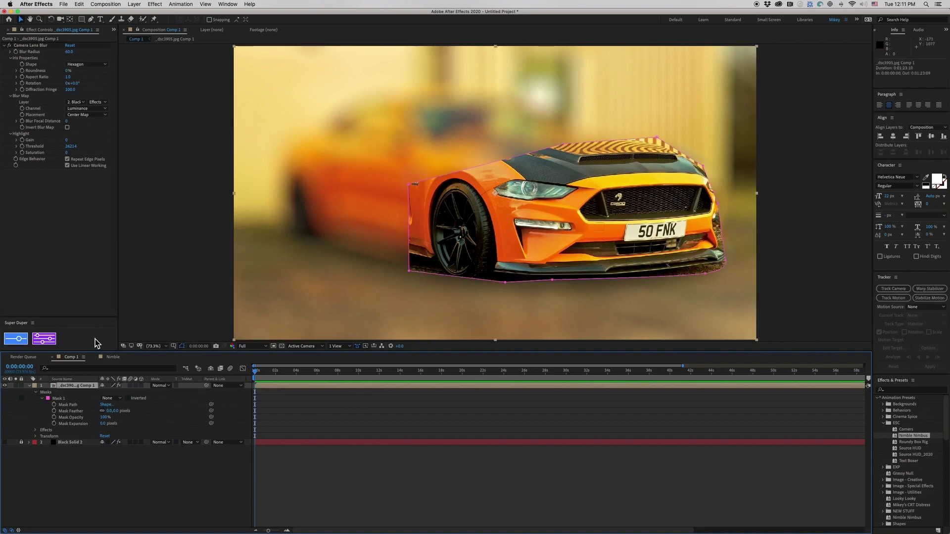
pyautogui.click(91, 20)
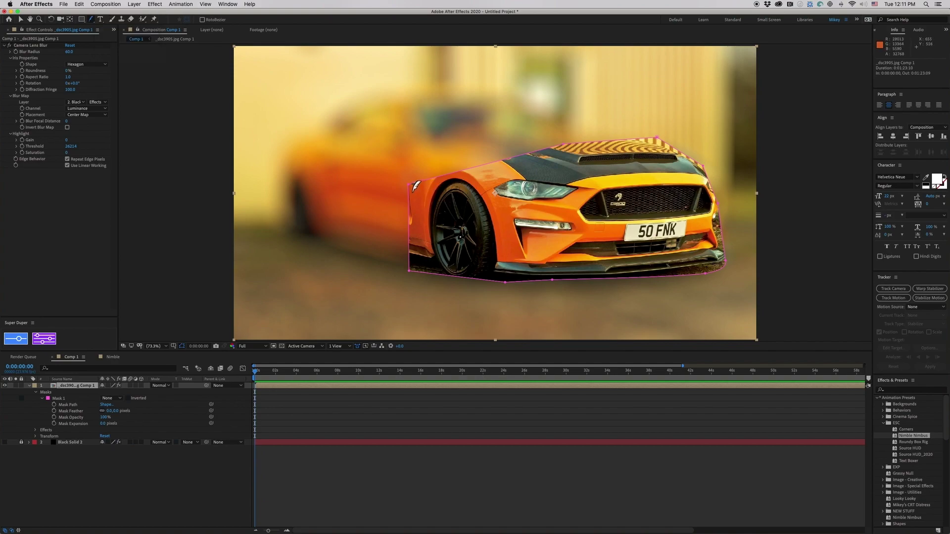
pyautogui.click(409, 186)
pyautogui.moveTo(413, 185); pyautogui.dragTo(355, 155)
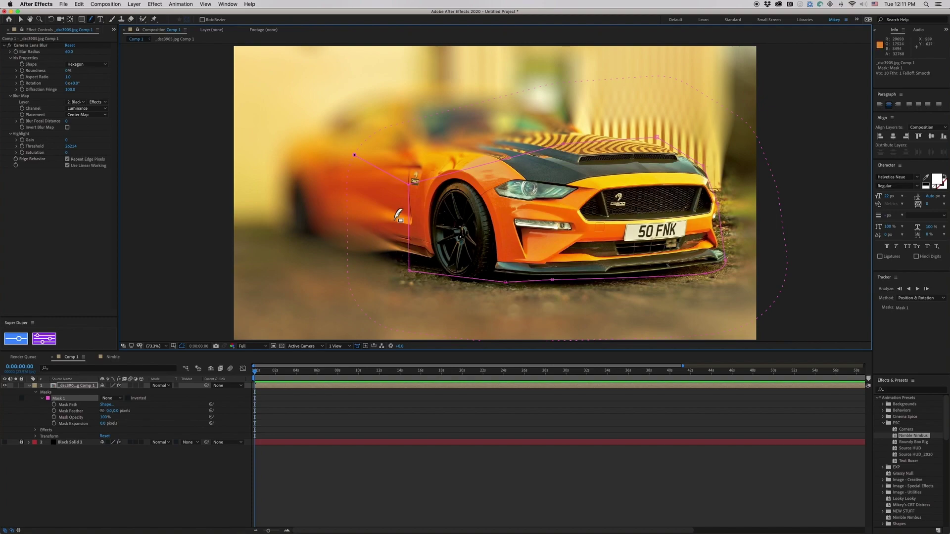
pyautogui.press('v')
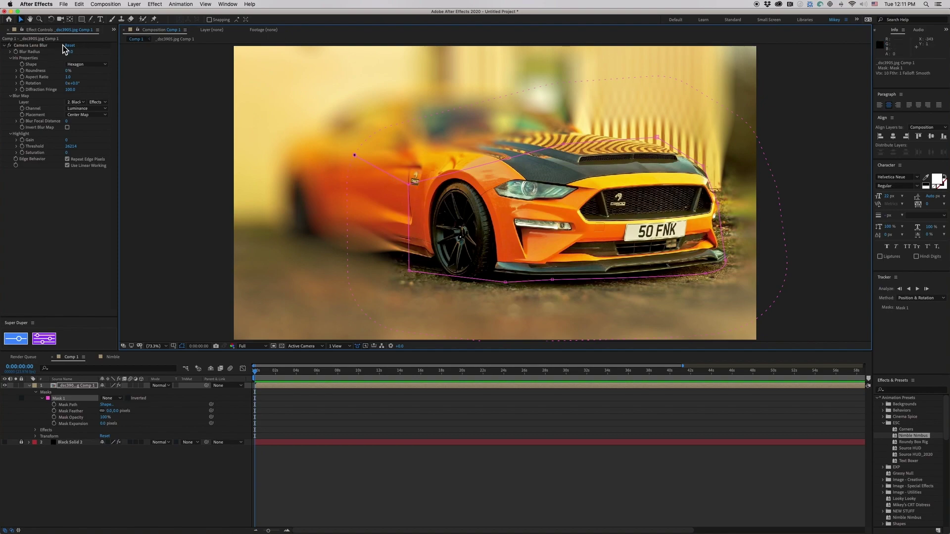
# - Add feather points to Mask 1: tight to the hood's far corner, moderate above the windshield side, and wide behind the front wheel
pyautogui.click(91, 22)
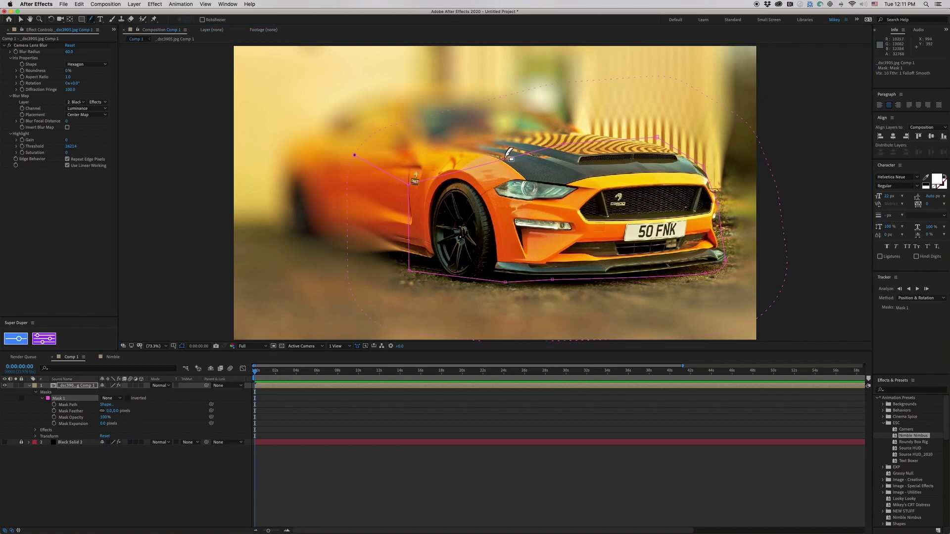
pyautogui.moveTo(692, 84); pyautogui.dragTo(658, 140)
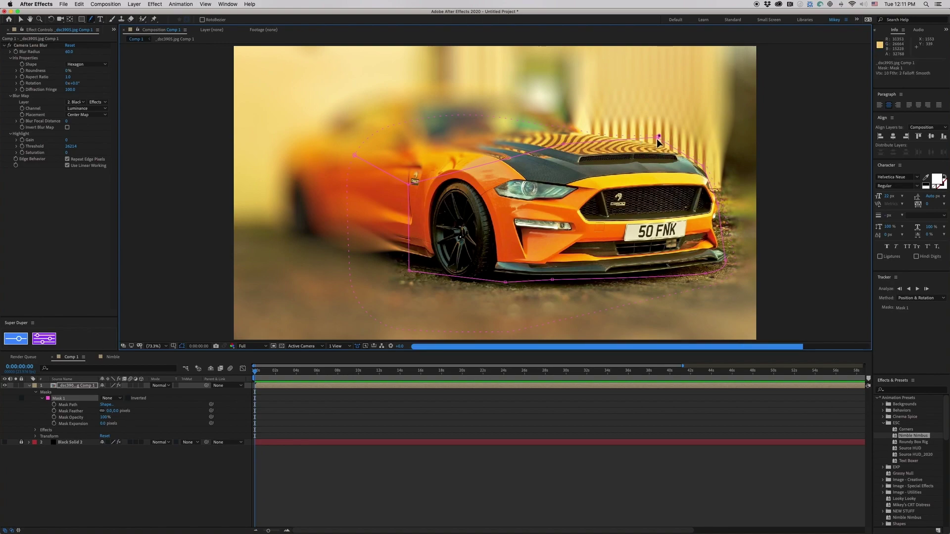
pyautogui.moveTo(658, 141); pyautogui.dragTo(658, 143)
pyautogui.moveTo(516, 148); pyautogui.dragTo(502, 98)
pyautogui.moveTo(560, 109); pyautogui.dragTo(558, 115)
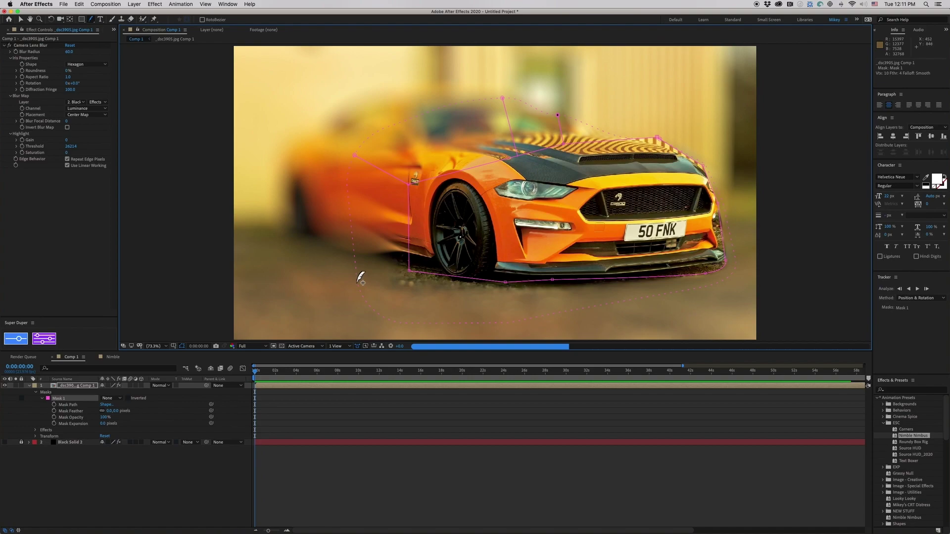
pyautogui.moveTo(409, 254); pyautogui.dragTo(292, 256)
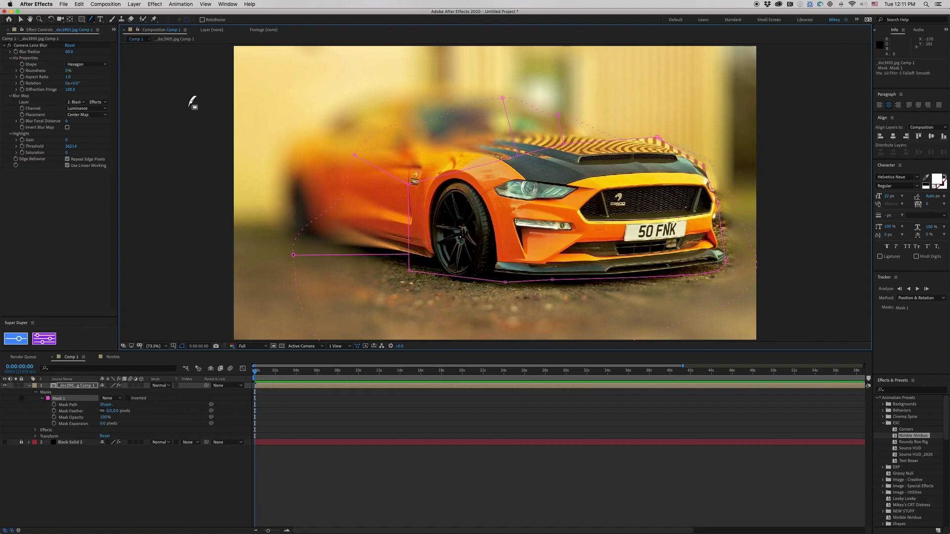
pyautogui.click(92, 21)
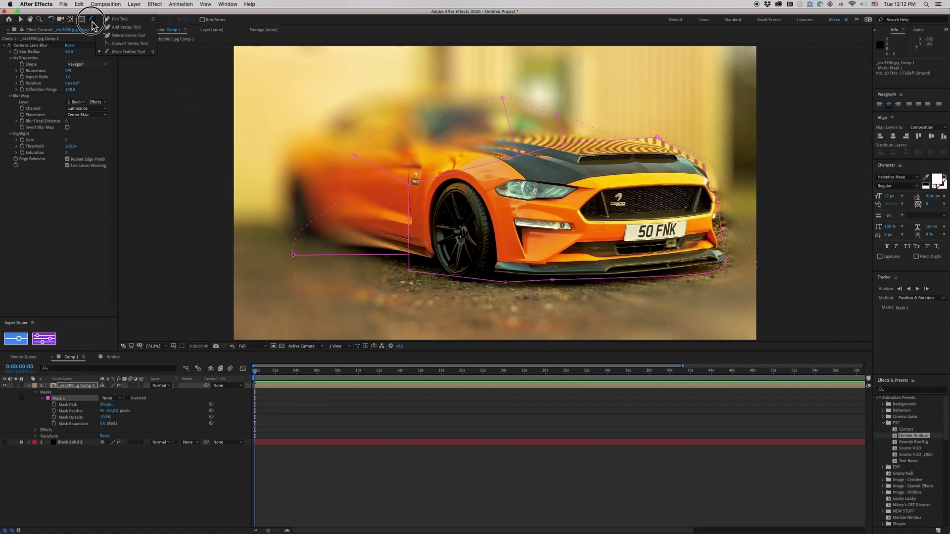
# - Reshape Mask 1 around the front bumper: add a vertex at its far side and pull the lower far corner out beyond the photo's edge
pyautogui.click(118, 18)
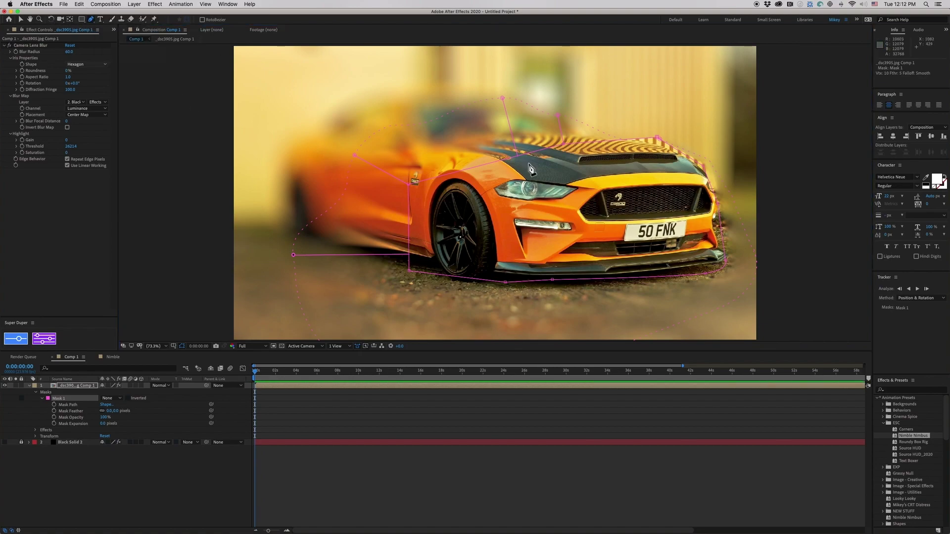
pyautogui.click(712, 227)
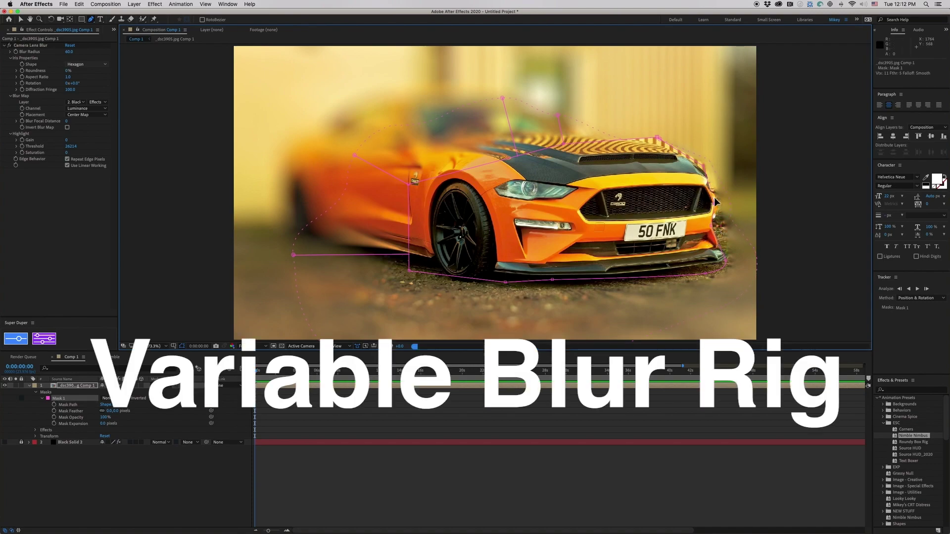
pyautogui.moveTo(658, 137); pyautogui.dragTo(650, 143)
pyautogui.moveTo(727, 262); pyautogui.dragTo(833, 247)
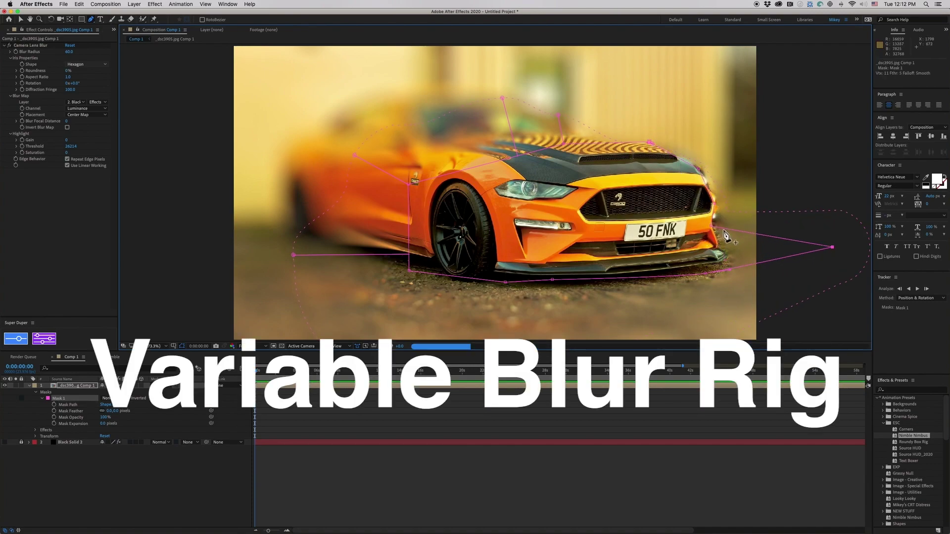
# - Extend Mask 1 across the ground behind the front wheel by adding vertices that reach past the photo's rear-side edge
pyautogui.click(277, 292)
pyautogui.moveTo(278, 292); pyautogui.dragTo(224, 297)
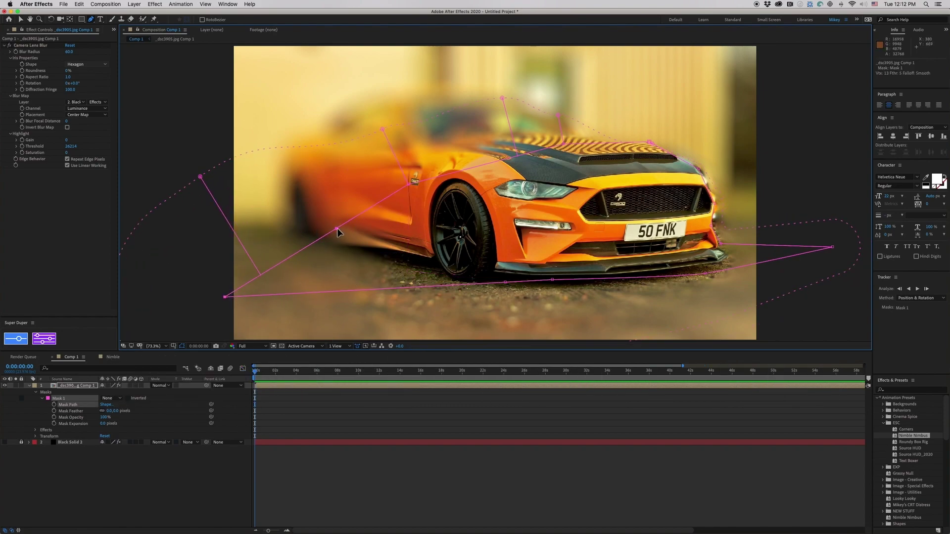
pyautogui.moveTo(340, 237); pyautogui.dragTo(211, 340)
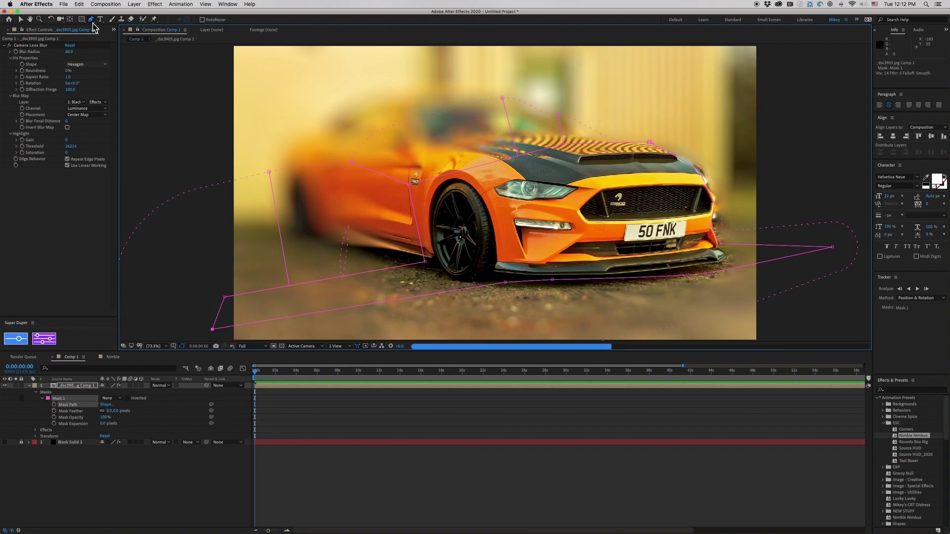
# - Use the Mask Feather Tool to add a feather point on the far ground edge and a tight one beside the front bumper
pyautogui.moveTo(90, 19); pyautogui.dragTo(116, 55)
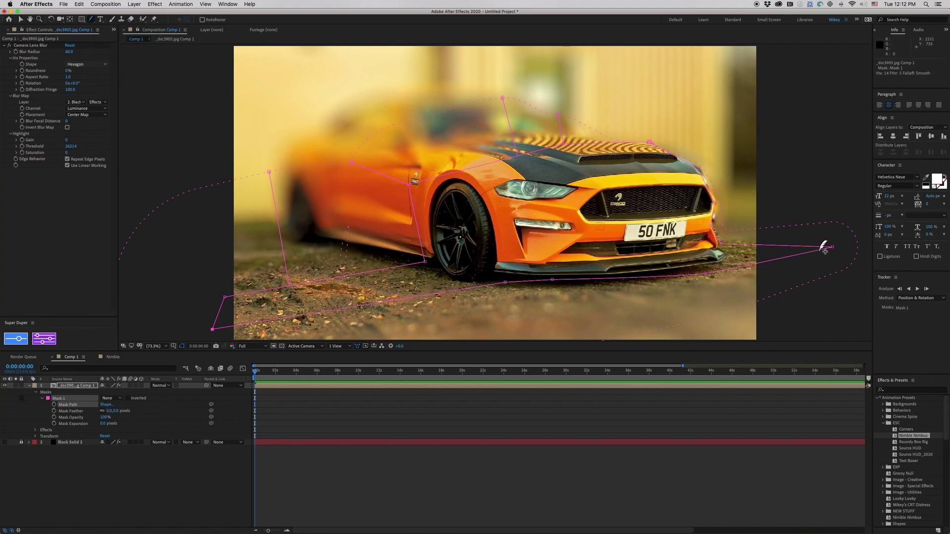
pyautogui.click(746, 229)
pyautogui.moveTo(739, 234); pyautogui.dragTo(757, 222)
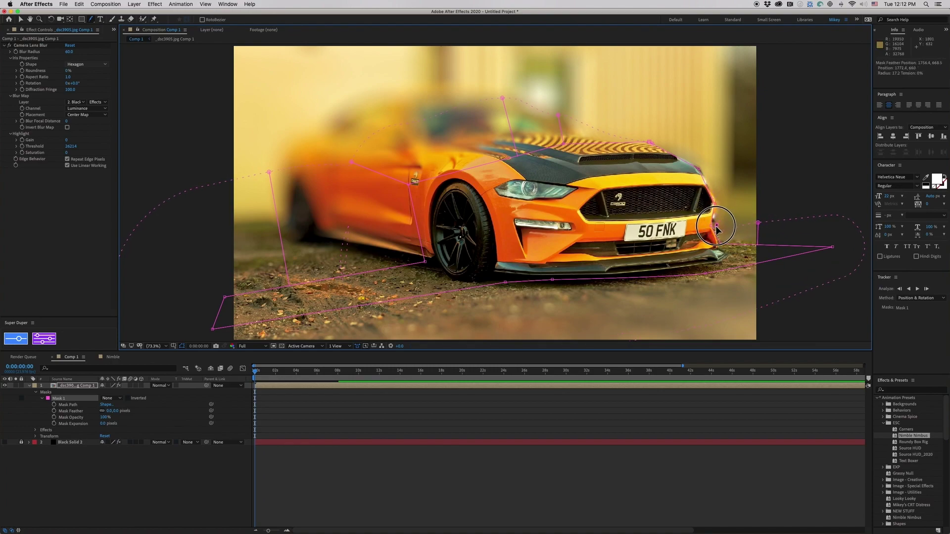
pyautogui.click(716, 227)
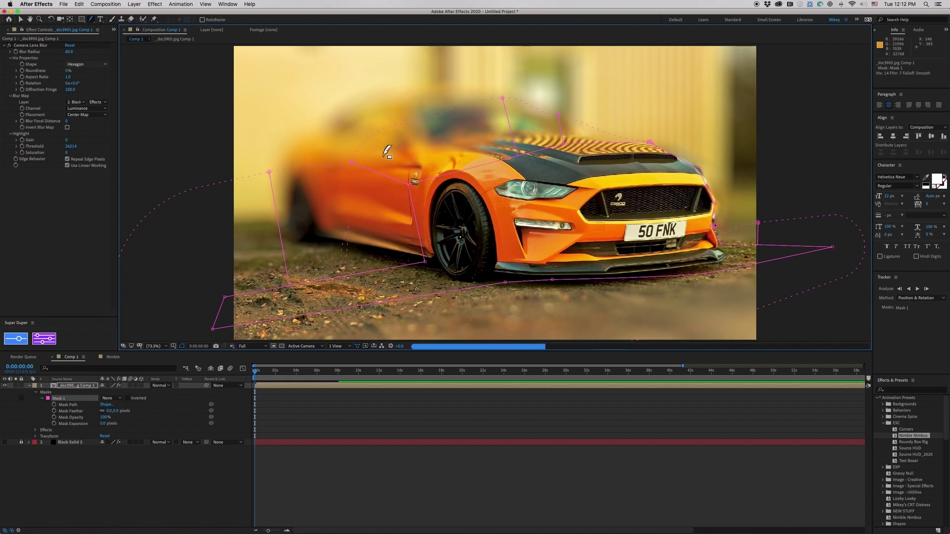
# - Set the Camera Lens Blur's Blur Radius to 25 and deselect the layer
pyautogui.click(69, 52)
pyautogui.write('25')
pyautogui.press('Return')
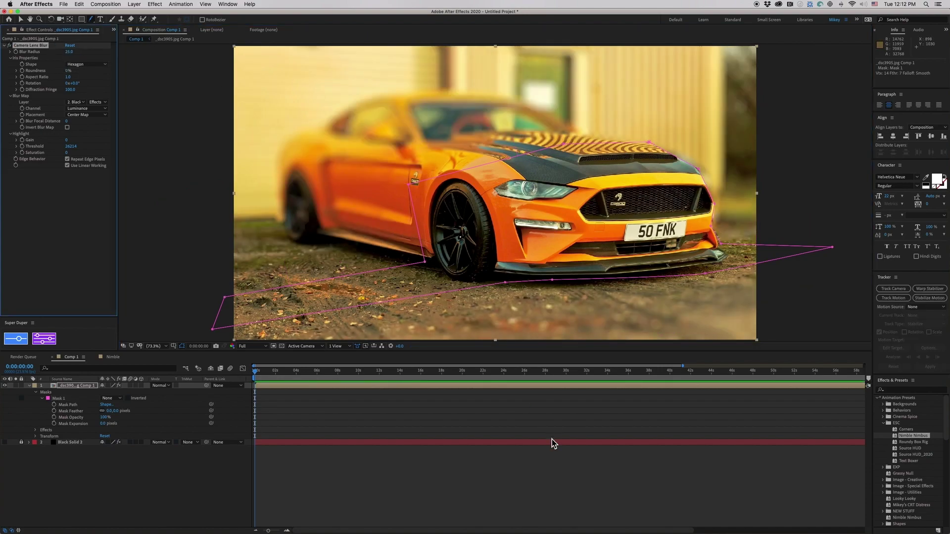
pyautogui.click(554, 460)
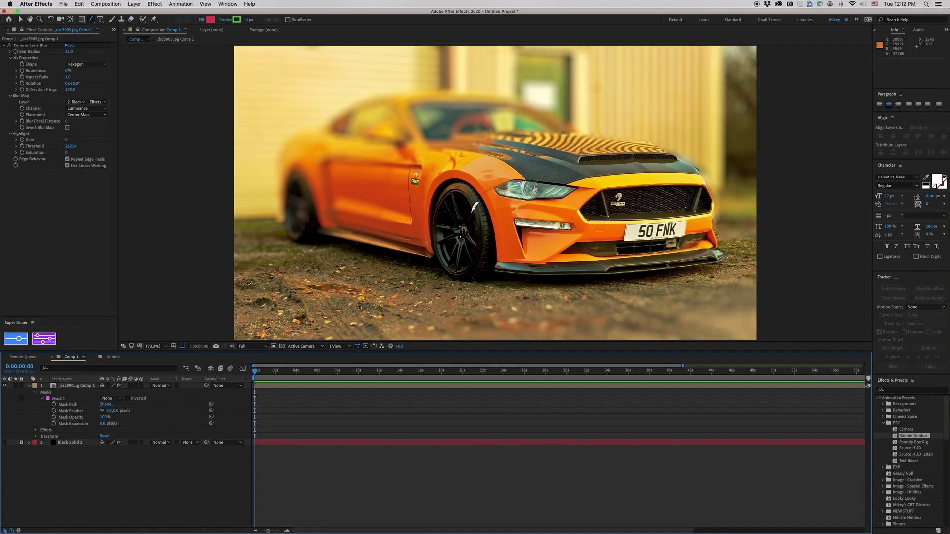
# - Set Mask 1's Mask Feather to 5 pixels and slightly adjust its edge beside the front bumper
pyautogui.click(110, 411)
pyautogui.write('5')
pyautogui.press('Return')
pyautogui.press('v')
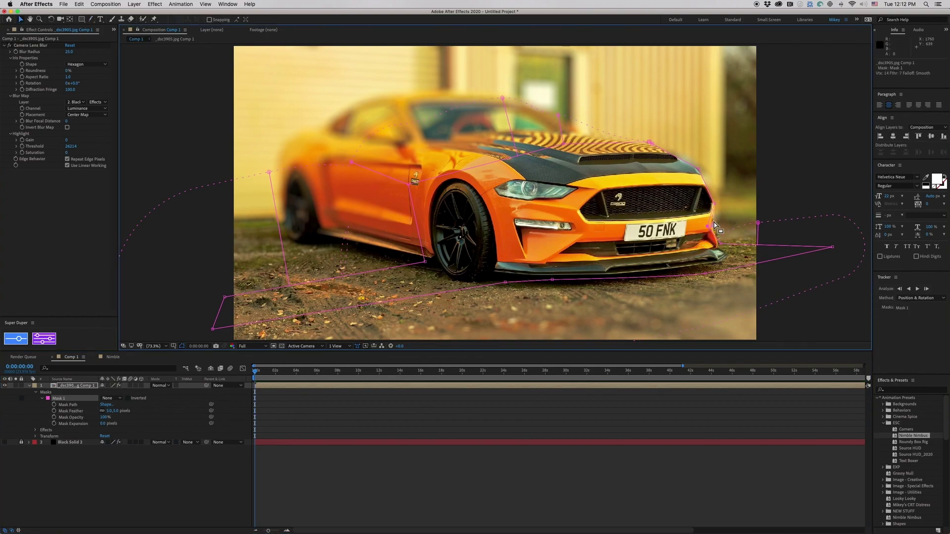
pyautogui.moveTo(715, 203)
pyautogui.mouseDown()
pyautogui.moveTo(723, 200)
pyautogui.moveTo(714, 201)
pyautogui.mouseUp()
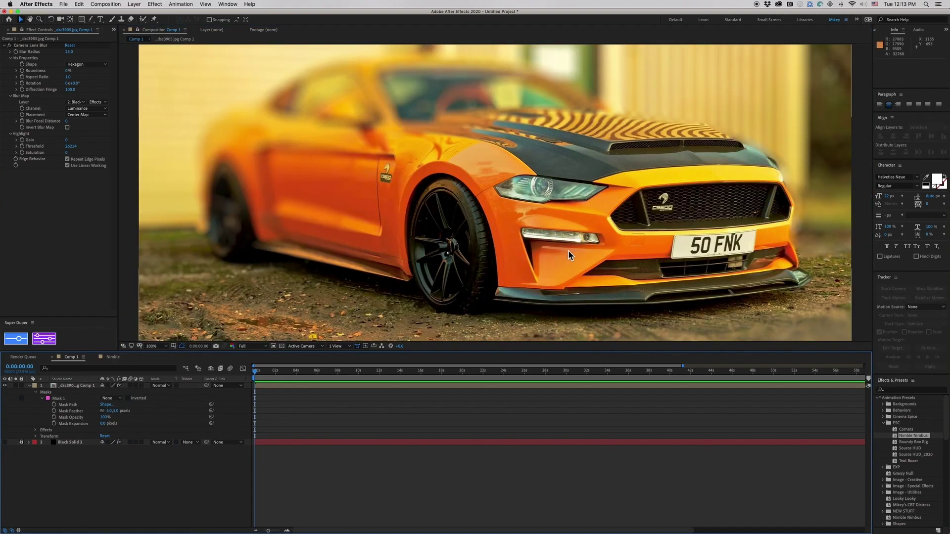
pyautogui.press(',')
pyautogui.press(',')
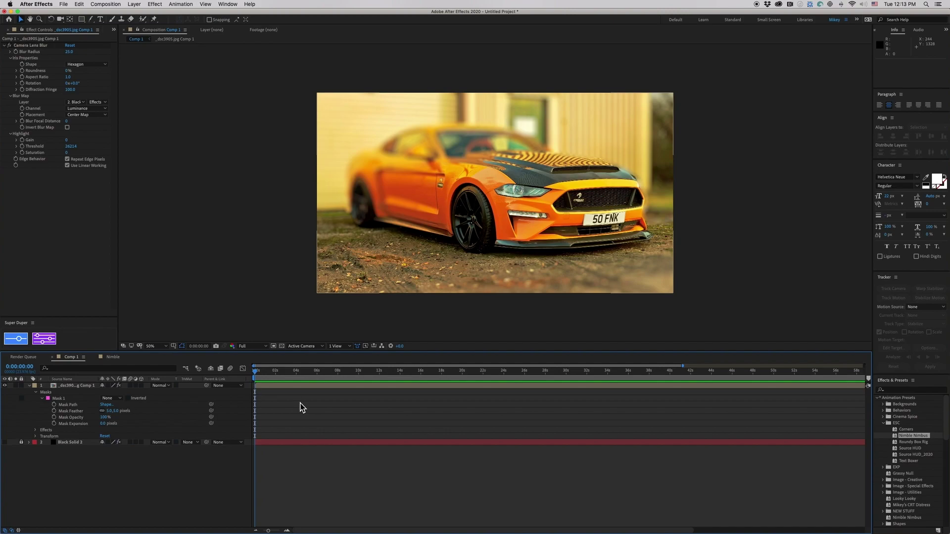
# - Hide the photo layer, show Black Solid 2, and expand its linked Mask 1 properties to examine the blur map
pyautogui.click(76, 387)
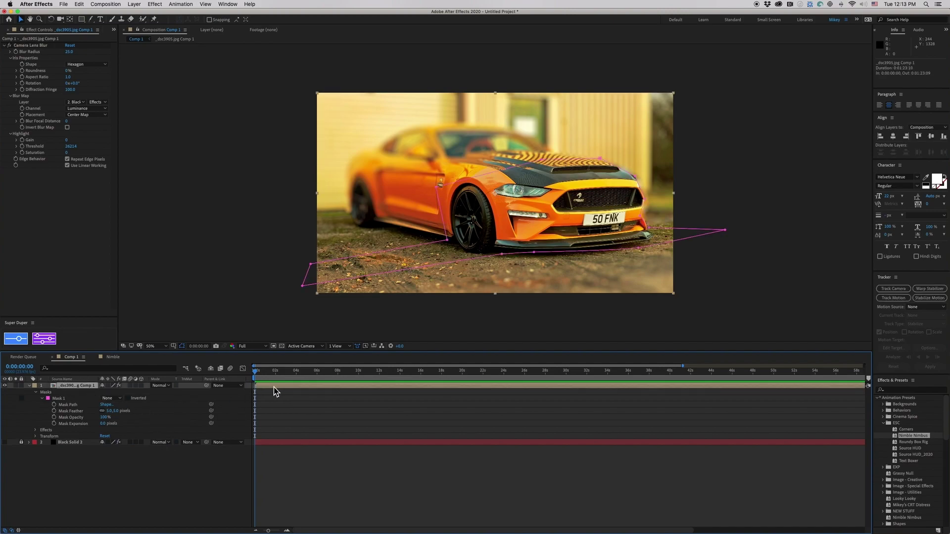
pyautogui.click(118, 400)
pyautogui.click(165, 350)
pyautogui.click(4, 442)
pyautogui.click(5, 386)
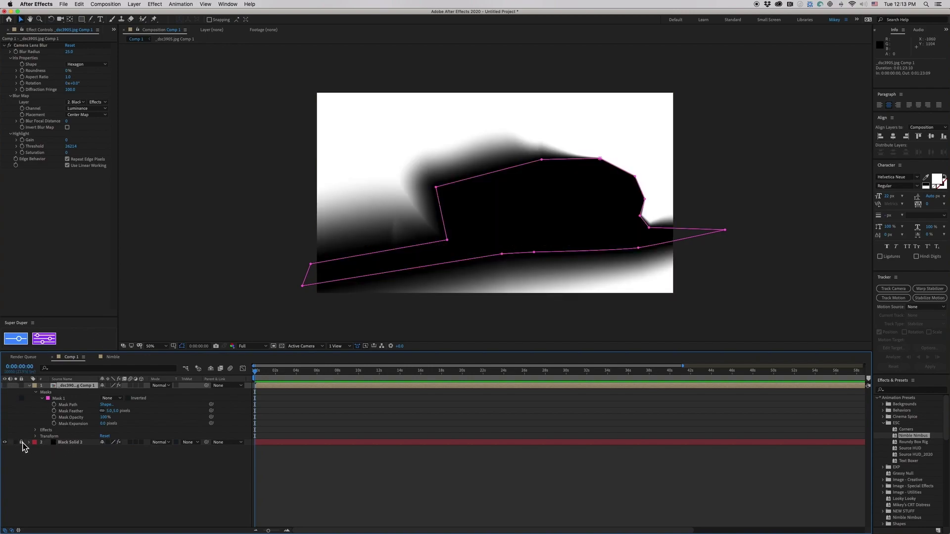
pyautogui.click(68, 442)
pyautogui.hotkey('ctrl', 'v')
pyautogui.click(28, 442)
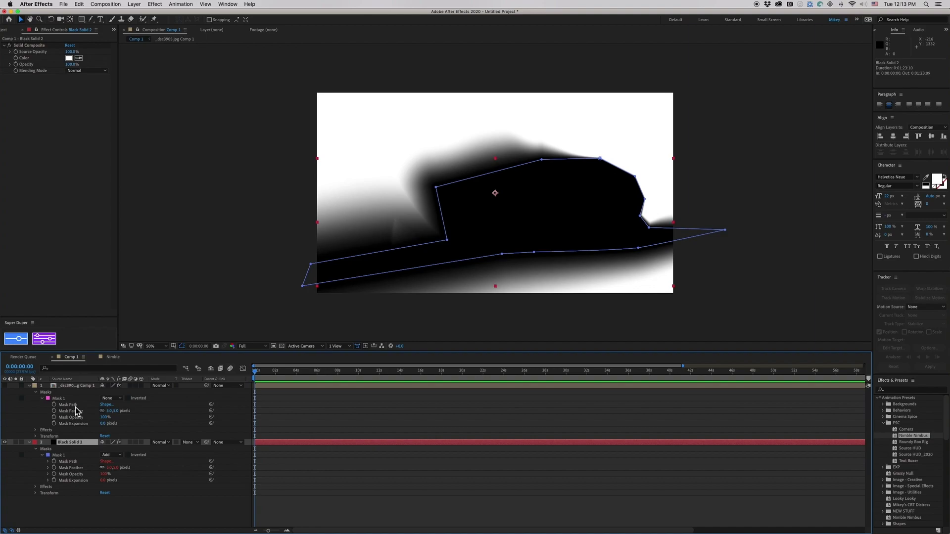
# - Lock and hide Black Solid 2, and make the car photo layer visible again
pyautogui.click(74, 386)
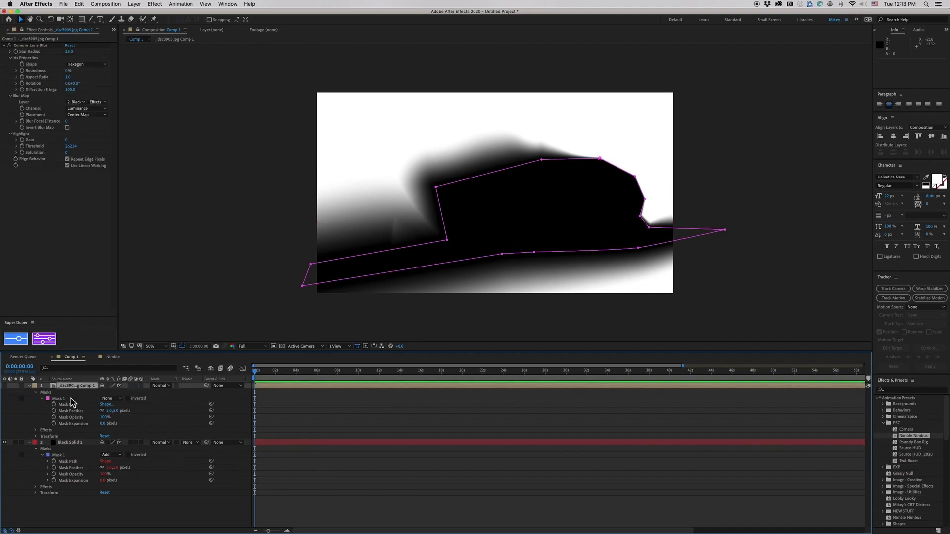
pyautogui.click(20, 442)
pyautogui.click(5, 443)
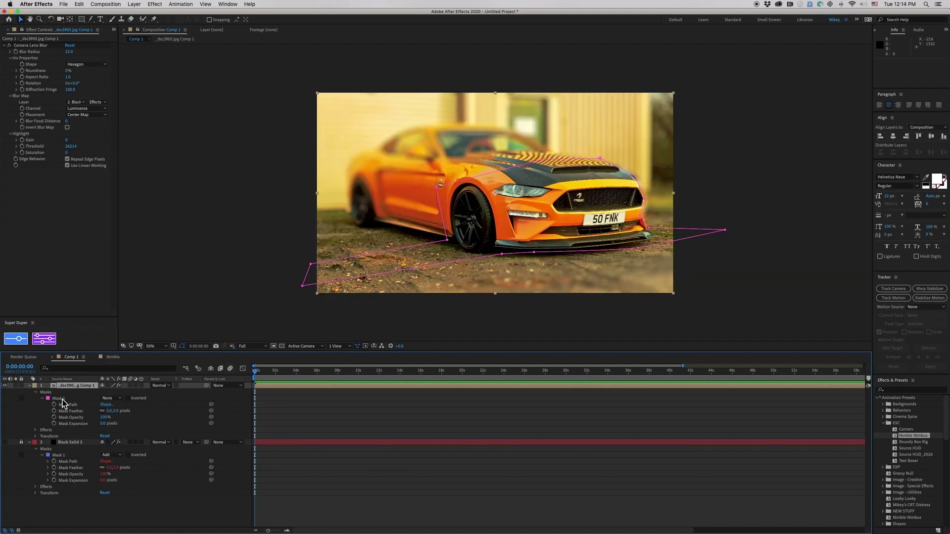
pyautogui.click(61, 399)
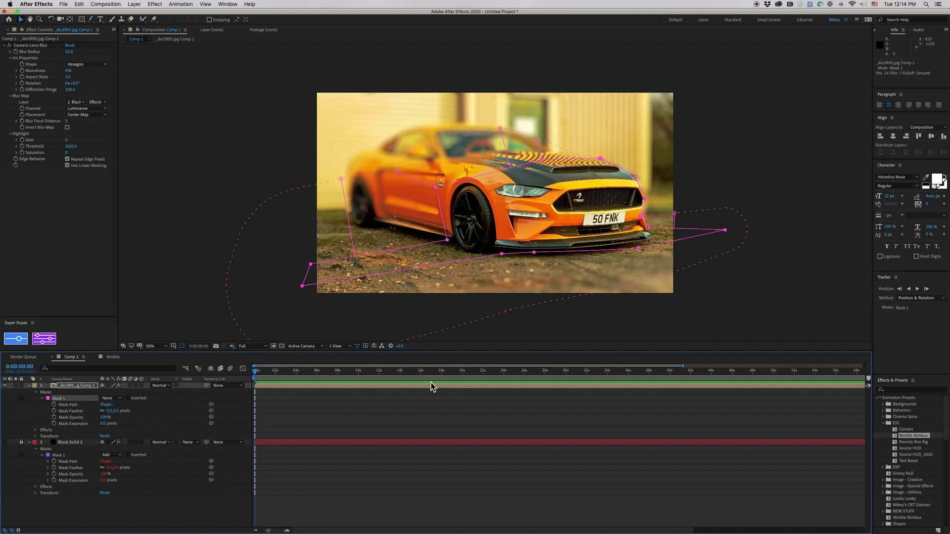
pyautogui.click(433, 474)
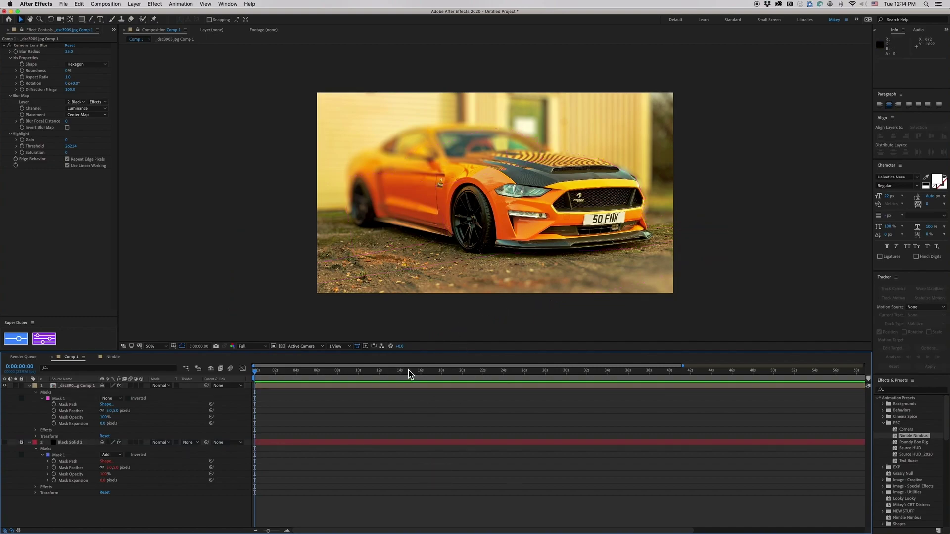
# - Move Mask 1's vertex closer to the front wheel, shorten the rear ground feather, and pull the door-side feather farther outward
pyautogui.click(399, 387)
pyautogui.click(447, 235)
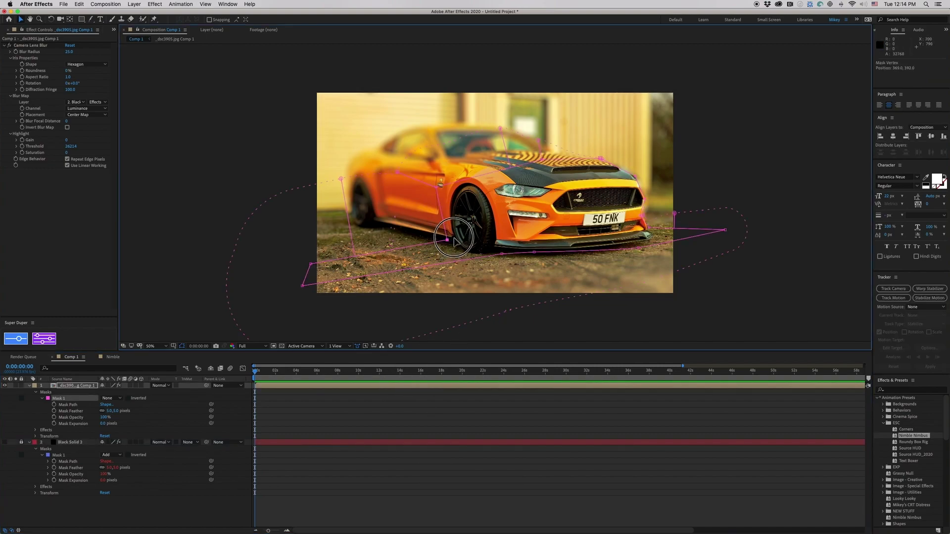
pyautogui.moveTo(446, 235); pyautogui.dragTo(454, 239)
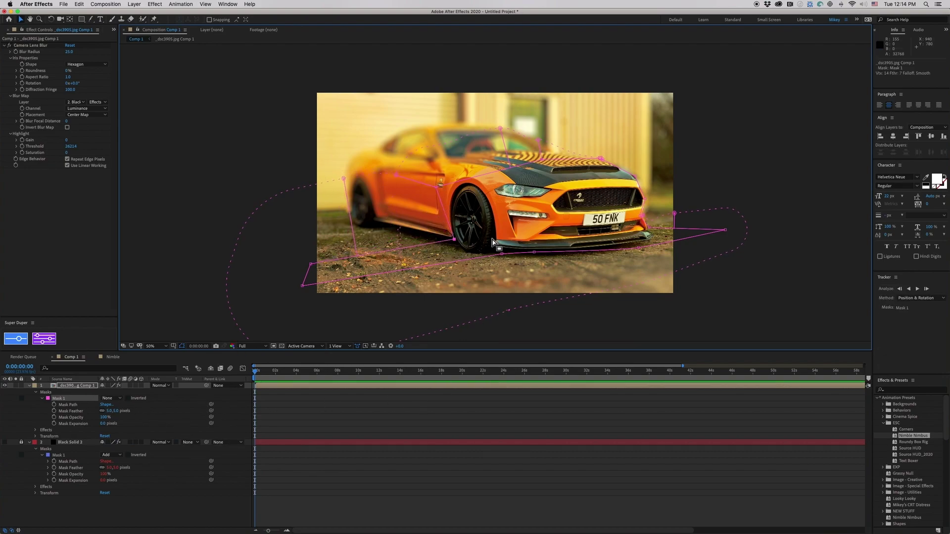
pyautogui.moveTo(343, 178); pyautogui.dragTo(323, 205)
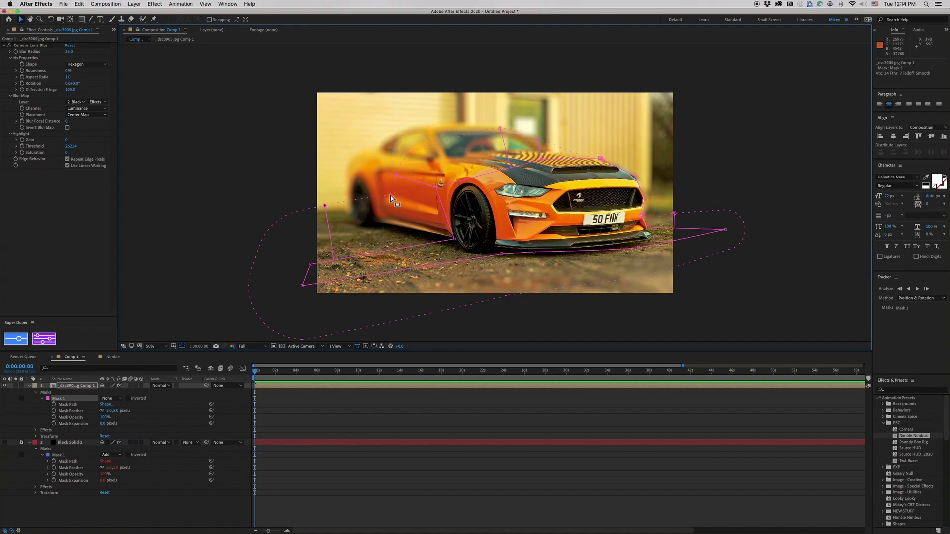
pyautogui.moveTo(395, 174); pyautogui.dragTo(376, 163)
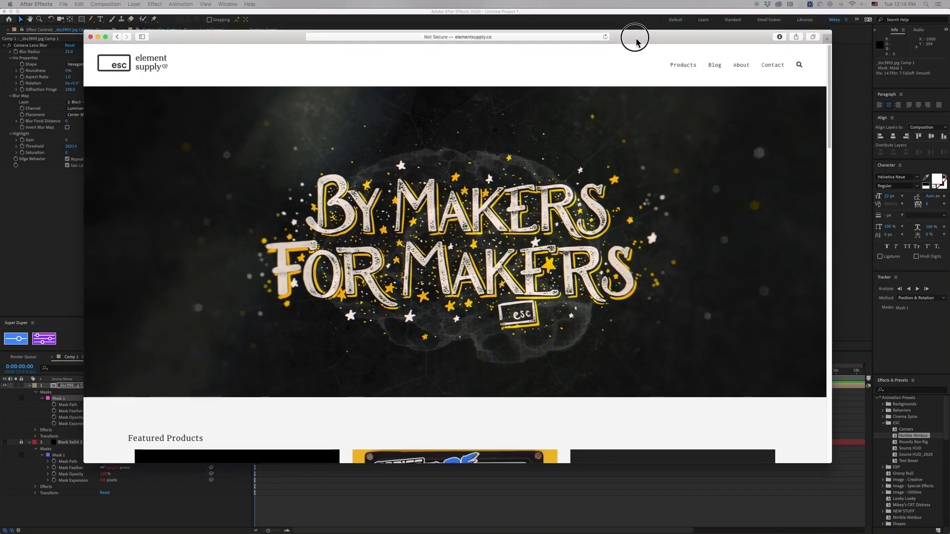
# - Switch to Safari and look through the Element Supply Co home page down to its mailing-list form
pyautogui.click(637, 42)
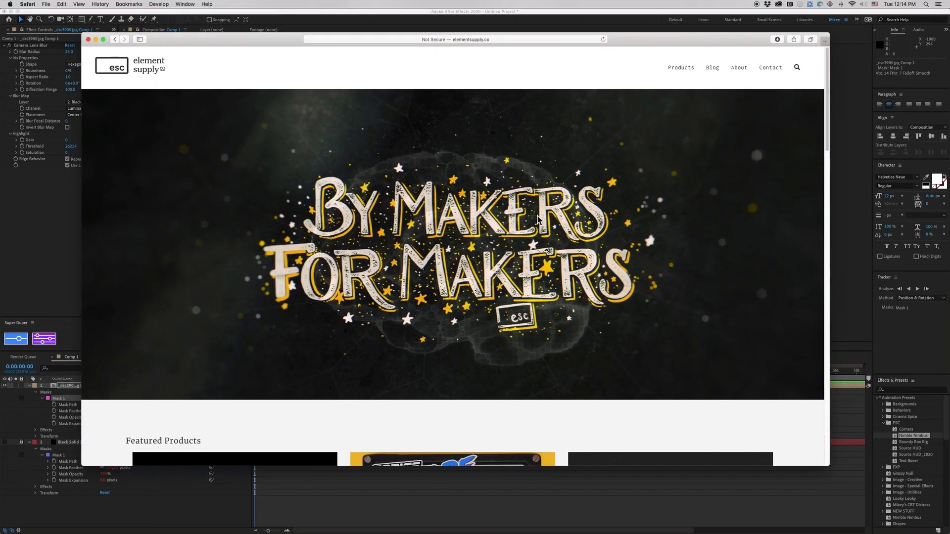
pyautogui.scroll(-10, 539, 220)
pyautogui.scroll(-10, 539, 216)
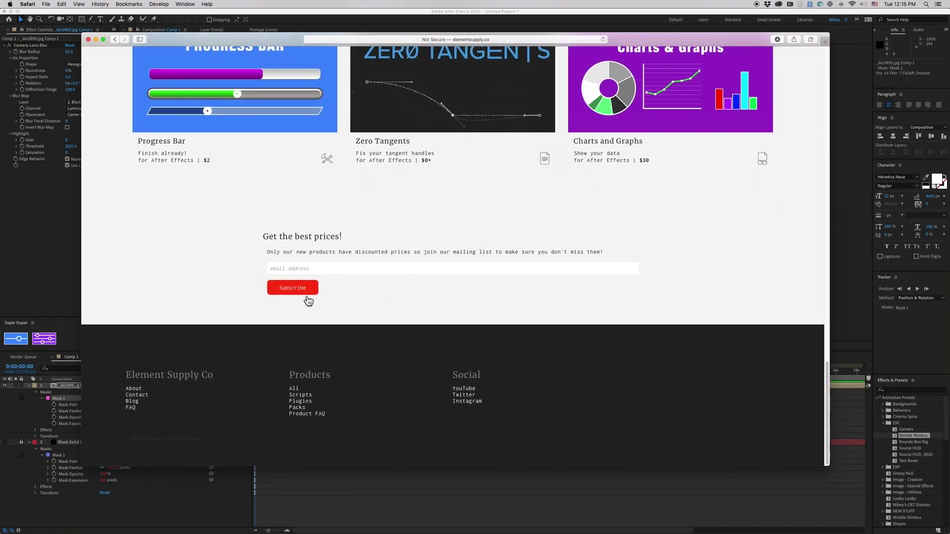
pyautogui.scroll(20, 408, 284)
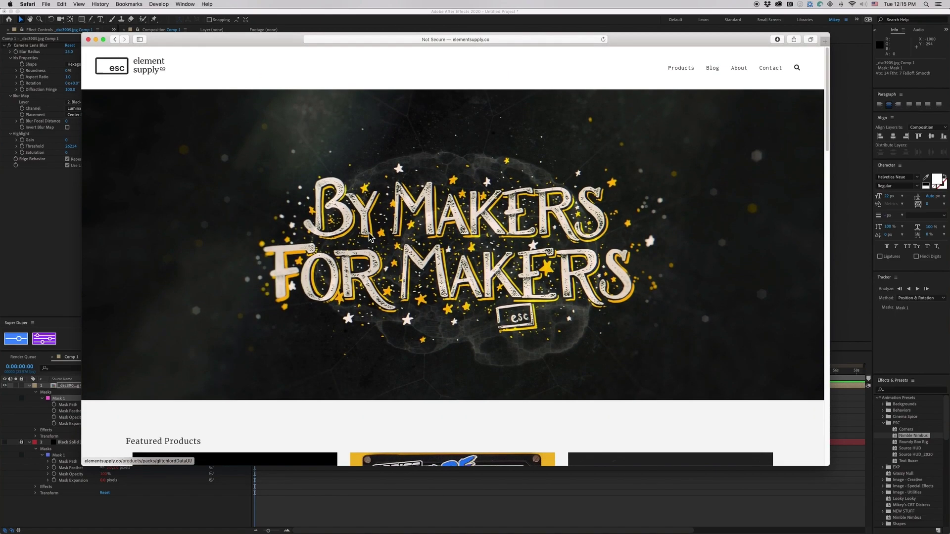
# - Switch back to After Effects, open the Nimble composition, and put the playhead at its start
pyautogui.click(43, 270)
pyautogui.click(114, 358)
pyautogui.moveTo(345, 374); pyautogui.dragTo(225, 364)
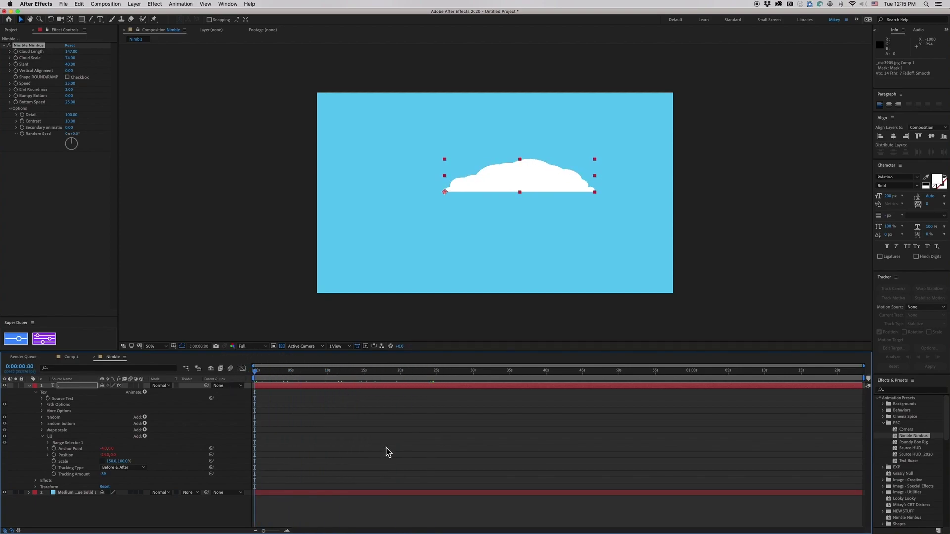